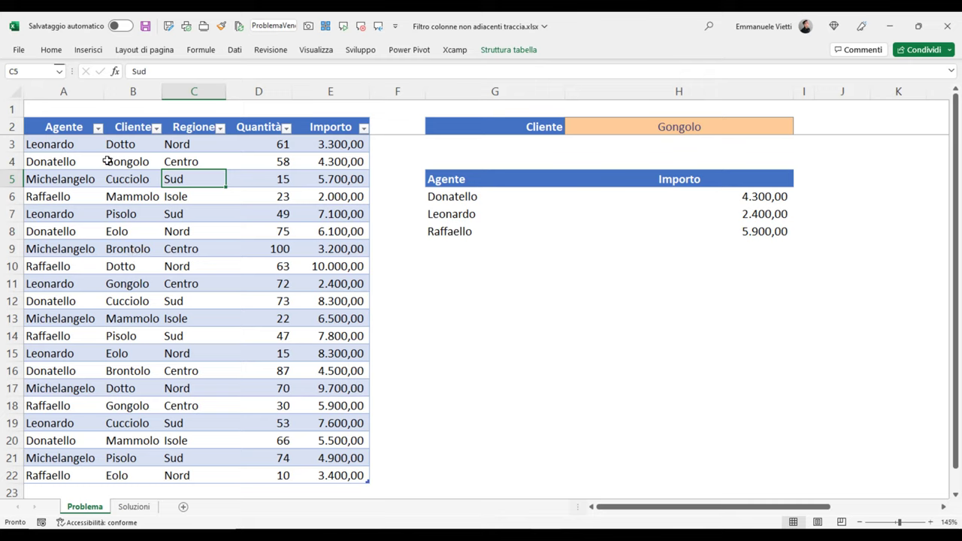
Step: Choose Dotto as the client in H2 from its dropdown list
click(52, 143)
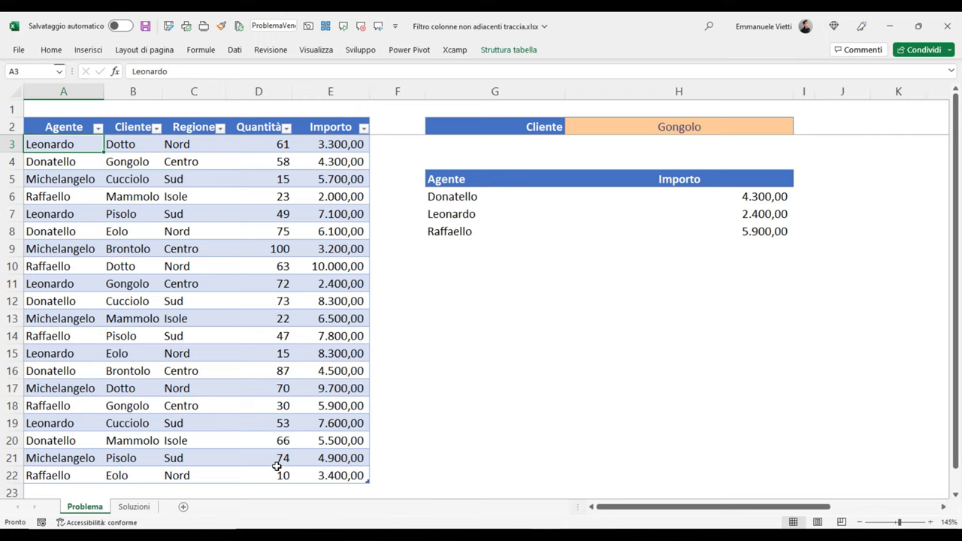
click(734, 124)
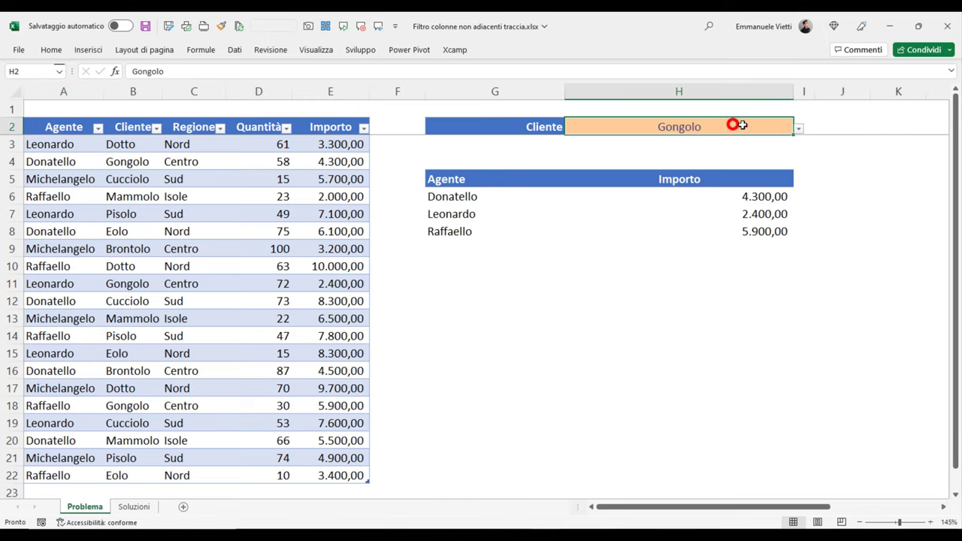
click(799, 130)
click(763, 141)
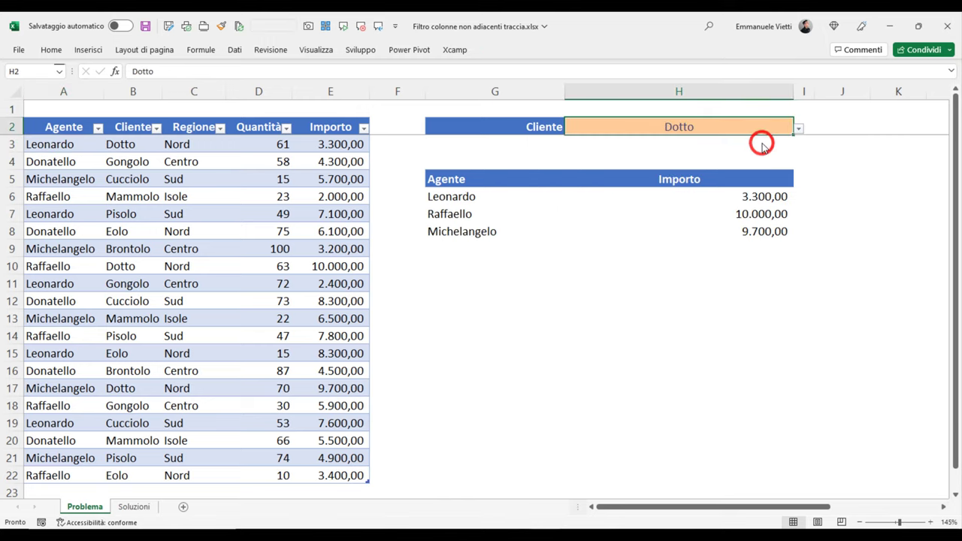
Step: Inspect the Agente/Importo result area, client cell H2 and the sales table's Agente and Importo headers
drag(481, 176, 768, 245)
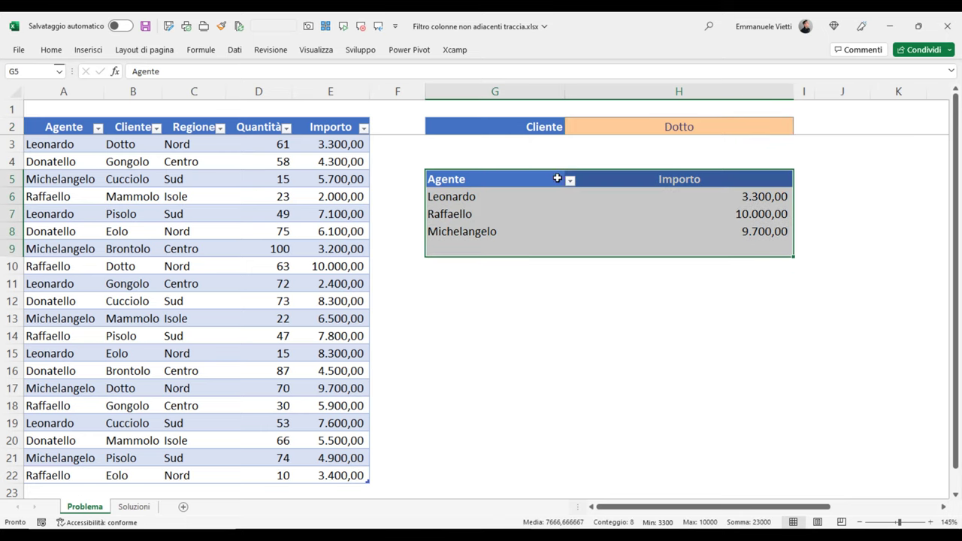
click(557, 178)
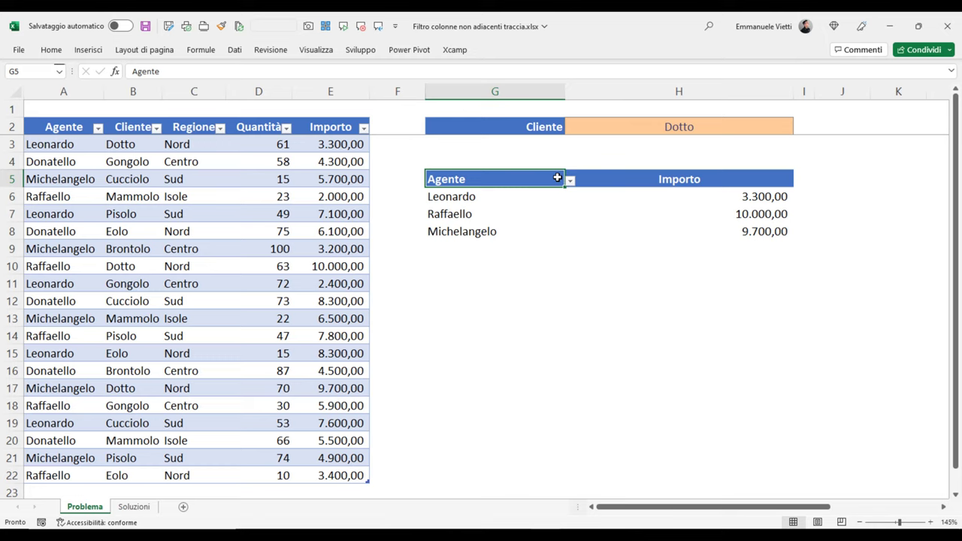
click(659, 128)
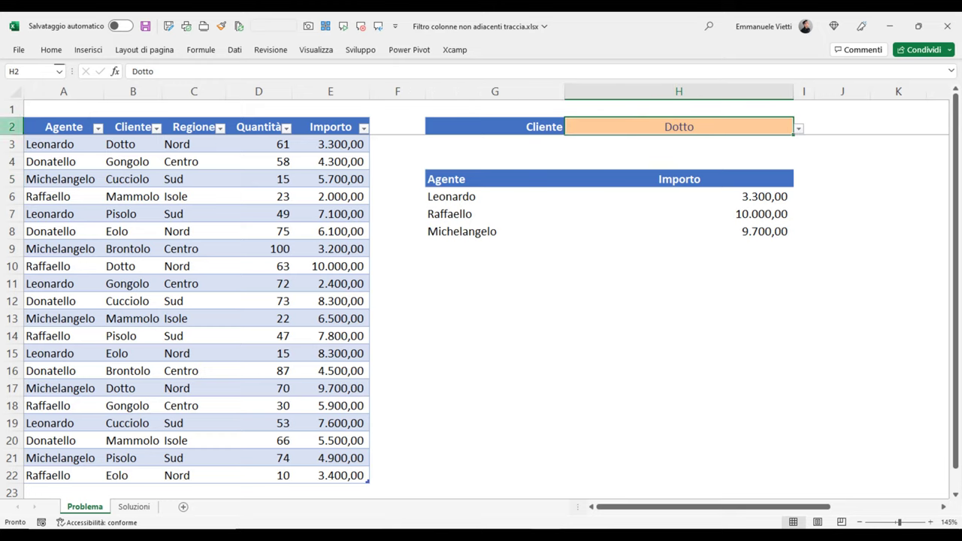
click(49, 128)
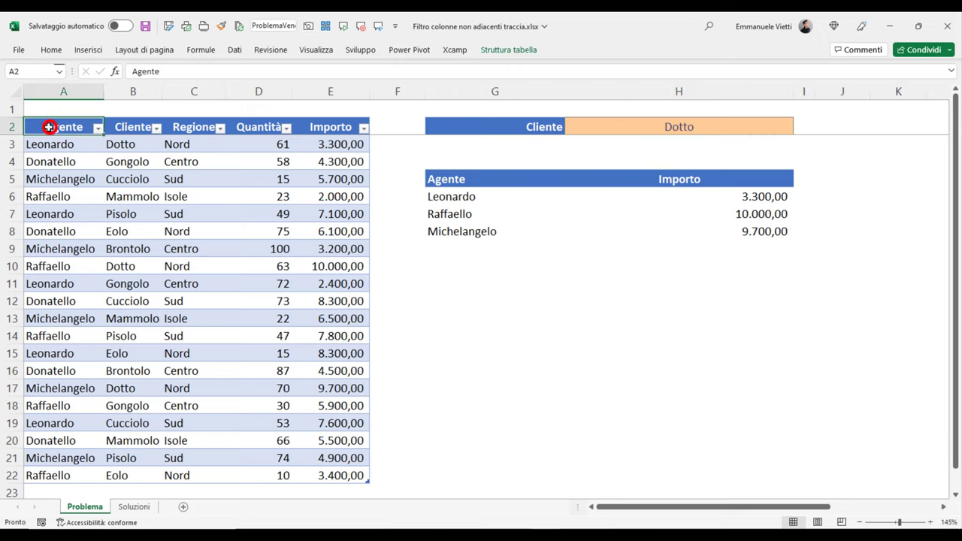
click(314, 124)
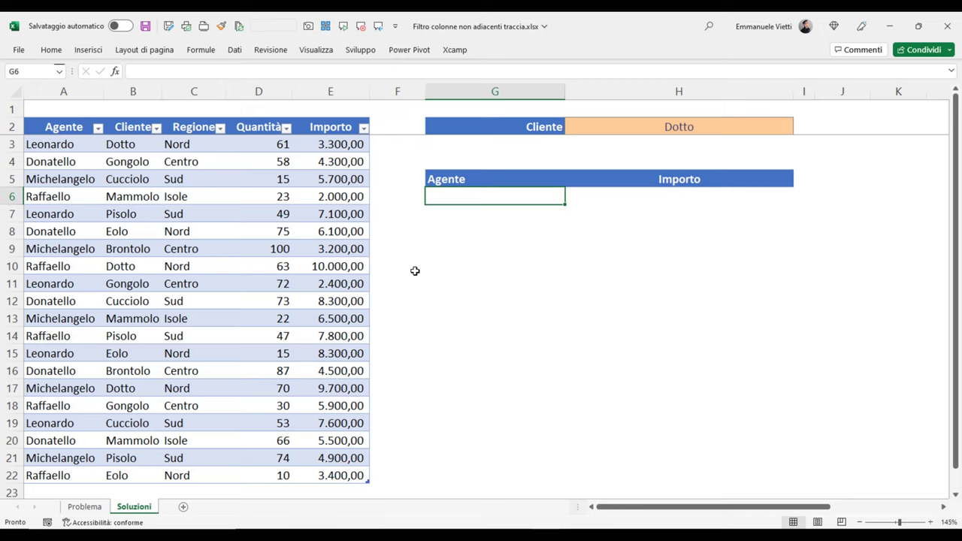
Step: In G6 begin =FILTRO( with SCEGLI.COL(Vendite;1;5) on a new line as the returned columns
text(=filtr)
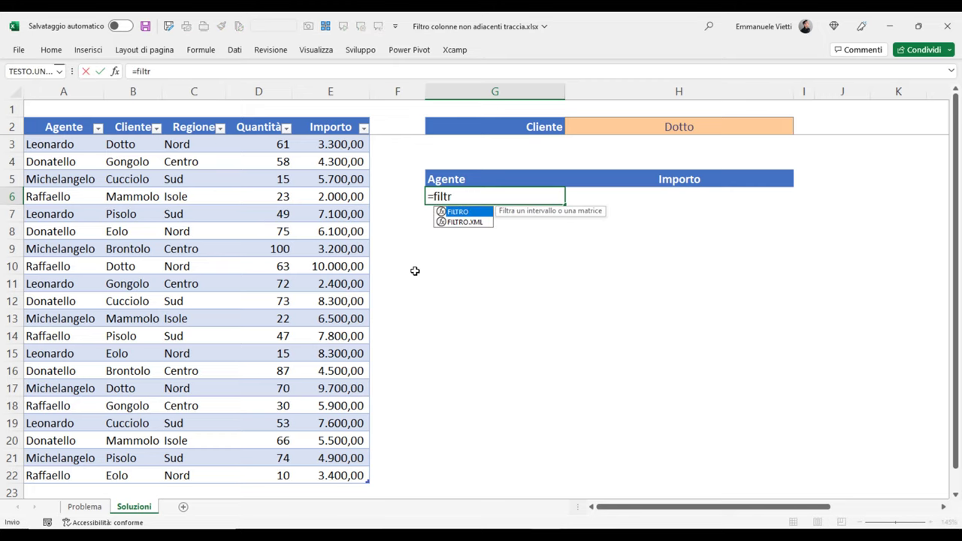
key(Tab)
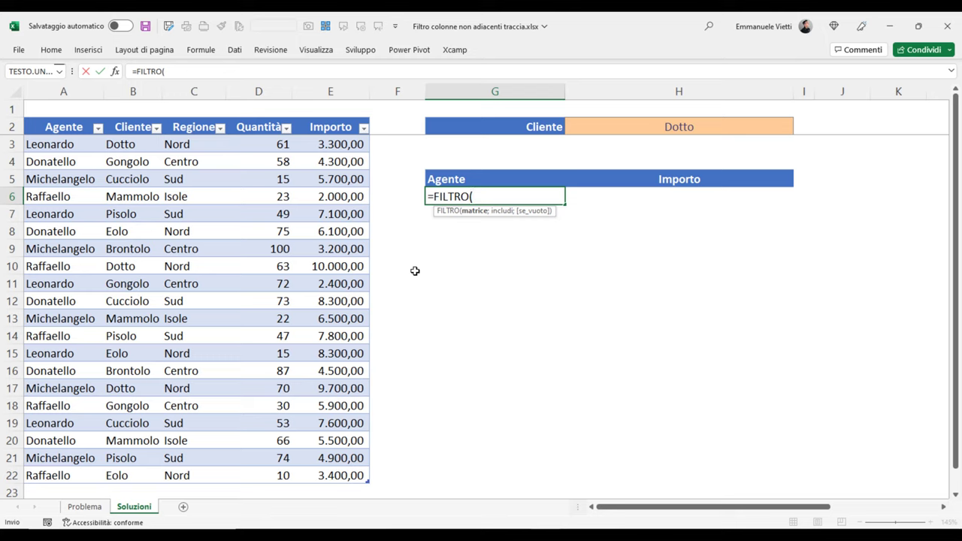
key(alt+Return)
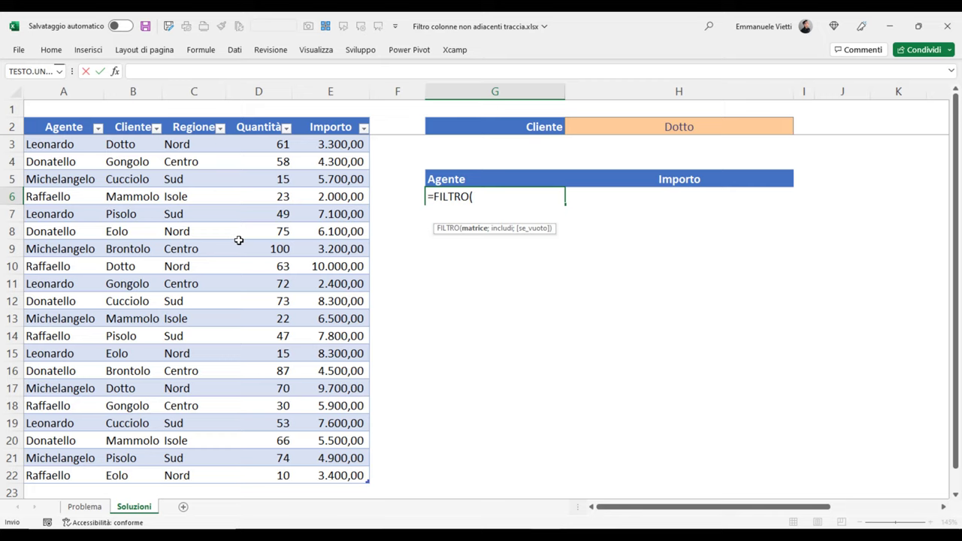
text(scegli)
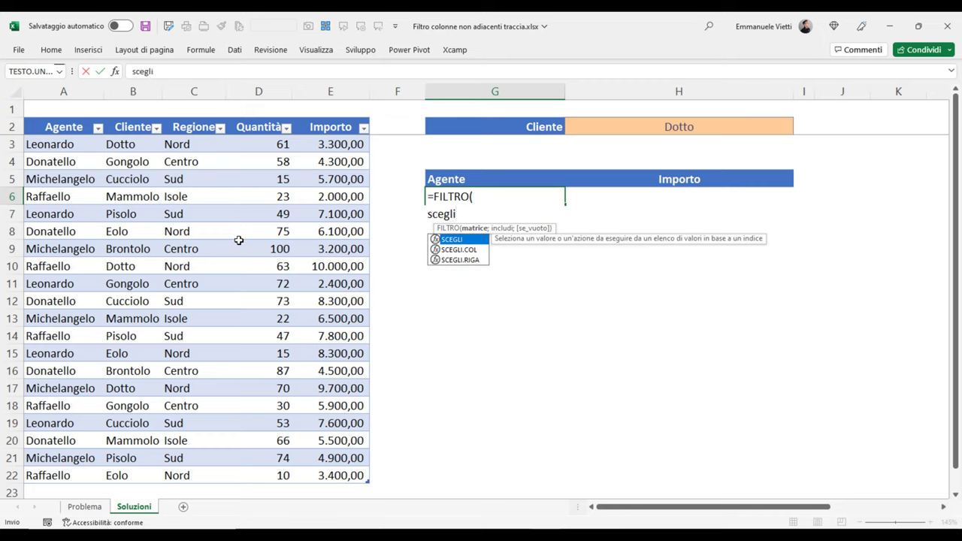
text(.col)
key(Tab)
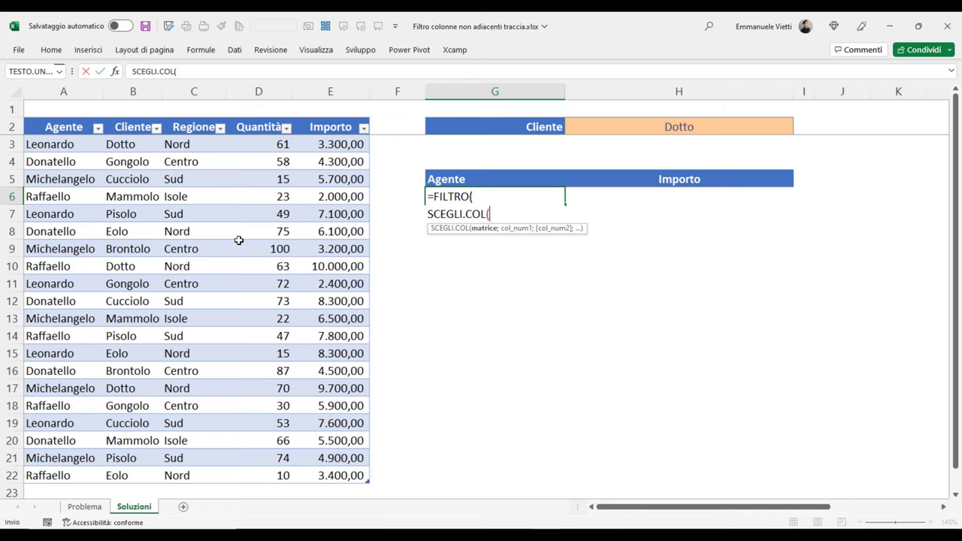
text(Ven)
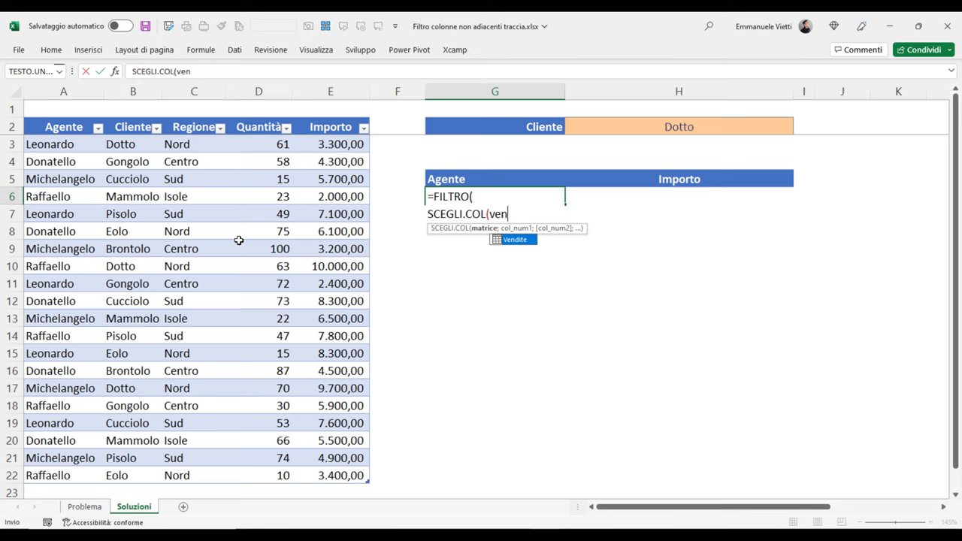
key(Tab)
text(;)
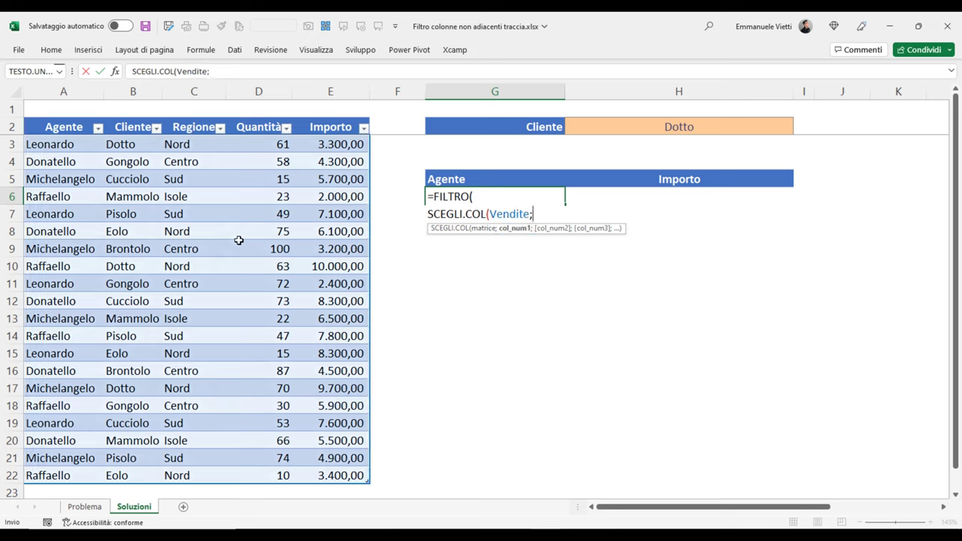
text(1)
text(;5)
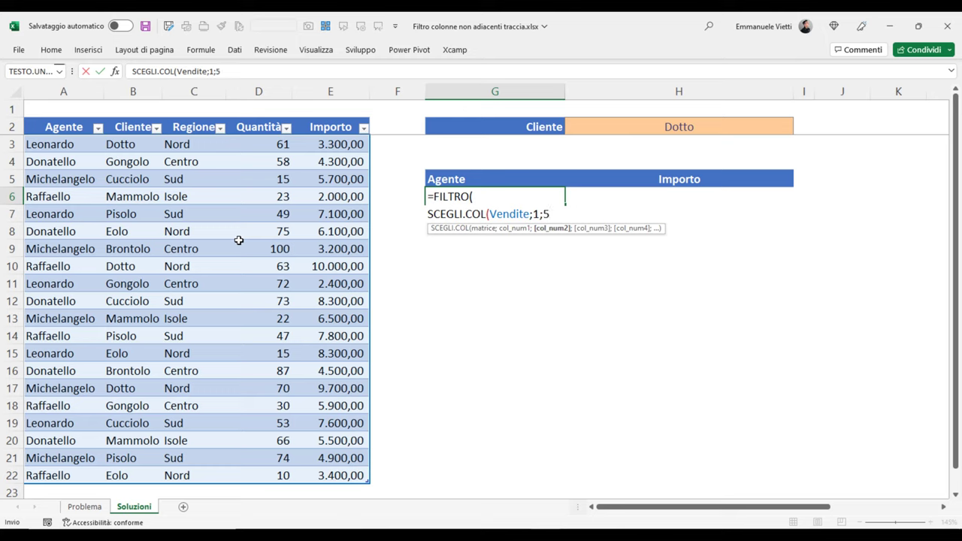
text())
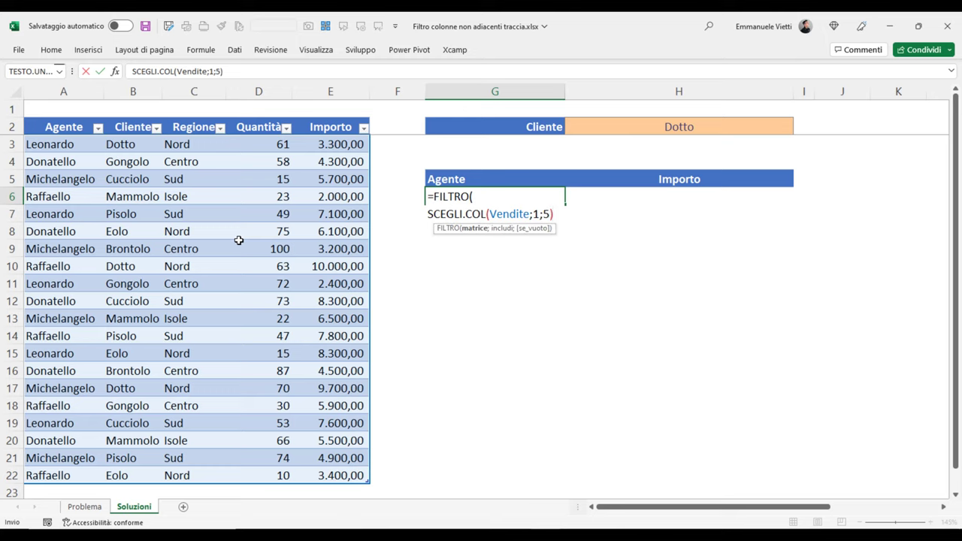
text(;)
Step: Add the condition Vendite[Cliente]=$H$2 on a new line and commit the FILTRO formula
key(alt+Return)
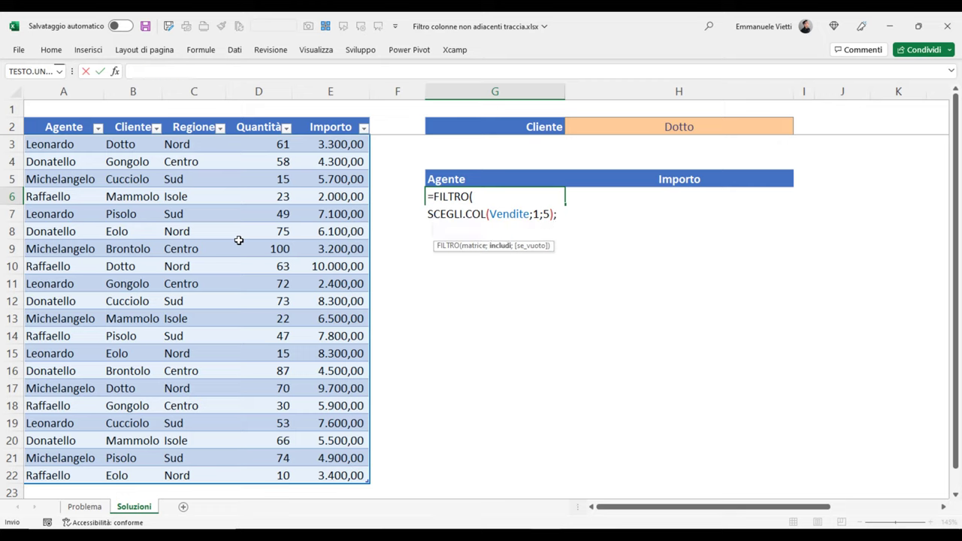
text(vendi)
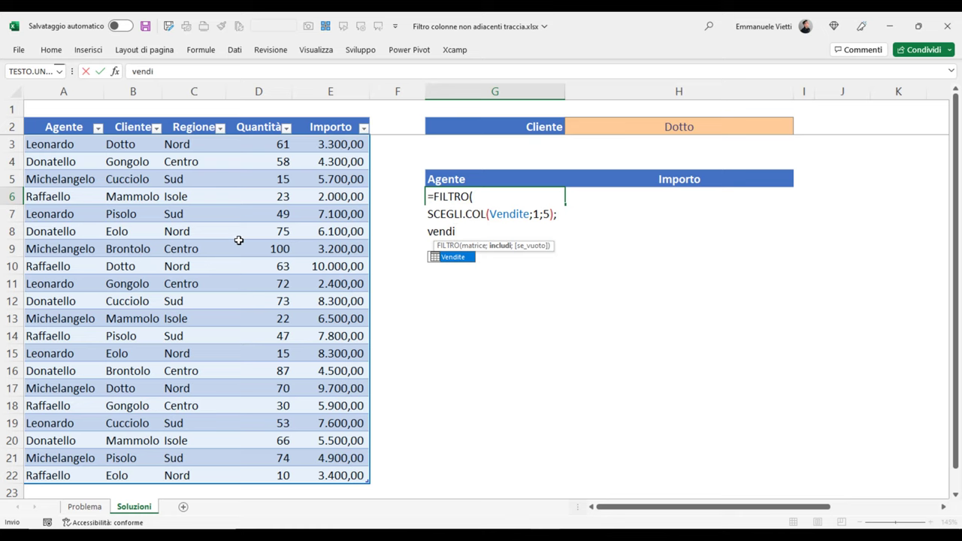
key(Tab)
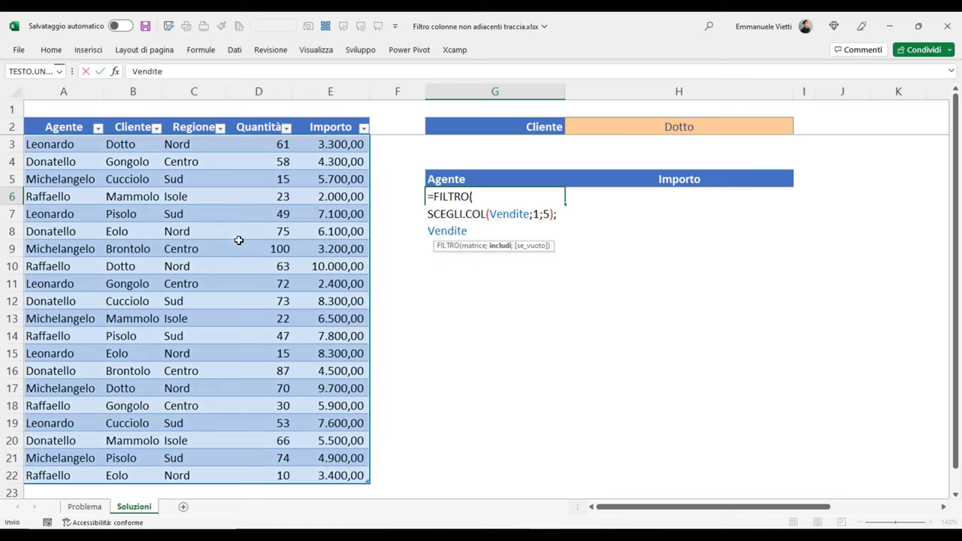
text([)
key(Down)
key(Down)
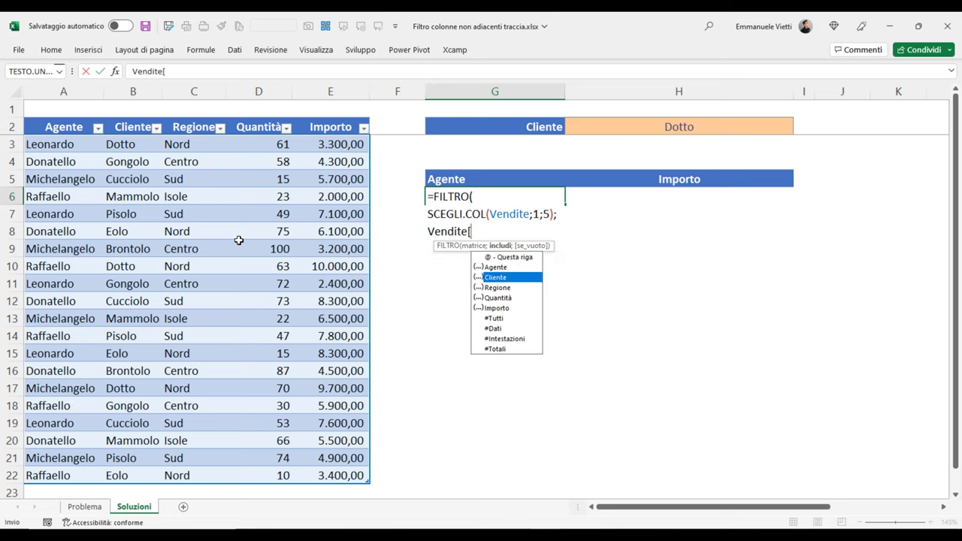
key(Tab)
text(])
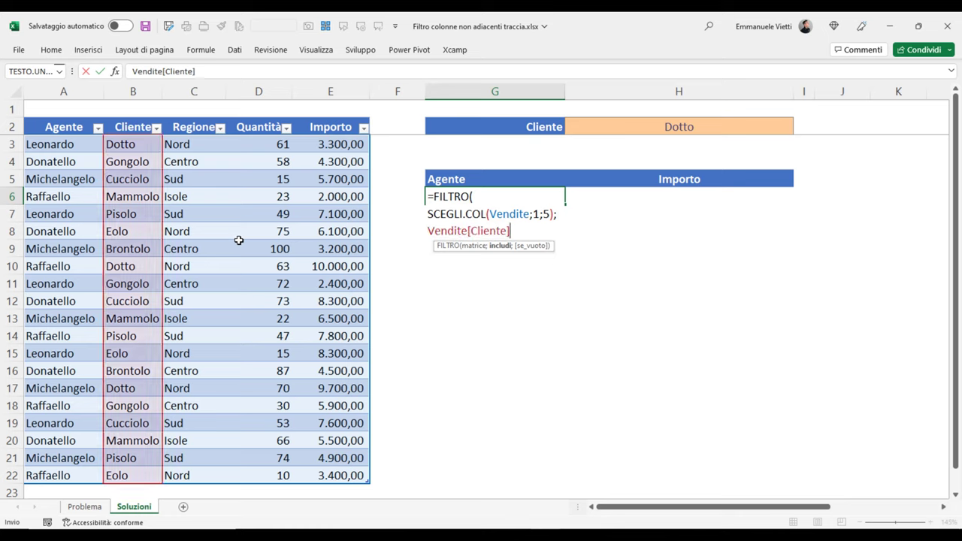
text(=)
click(686, 121)
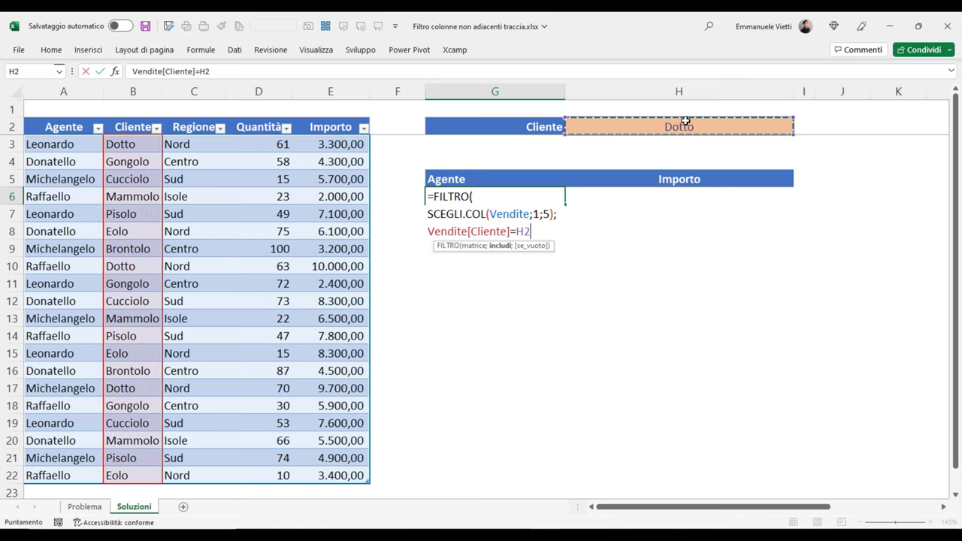
key(F4)
text())
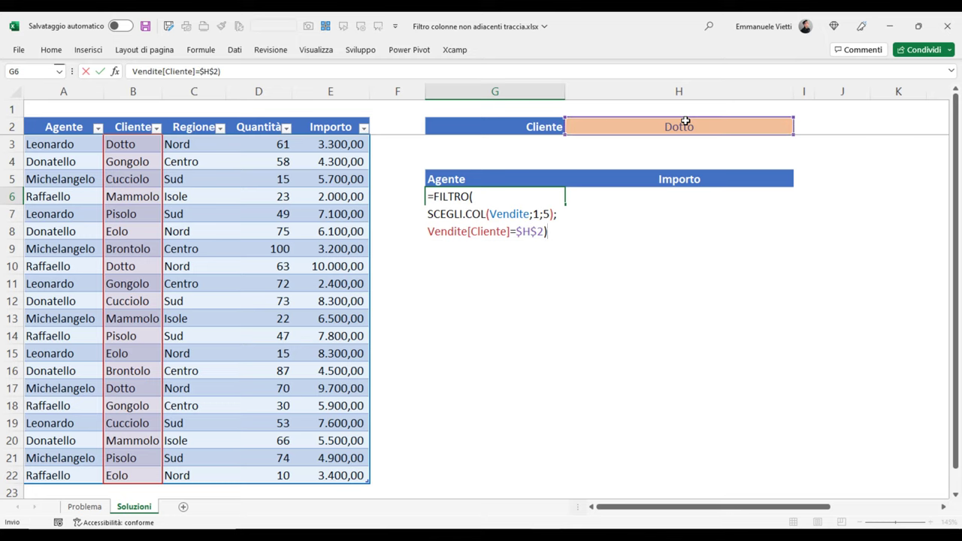
key(Return)
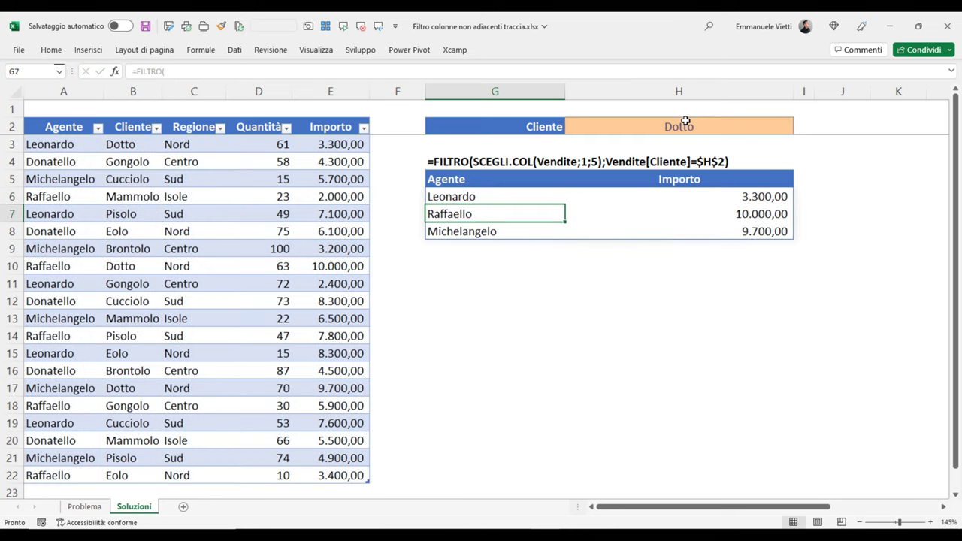
Step: Change the client in H2 to Gongolo
click(686, 122)
click(800, 133)
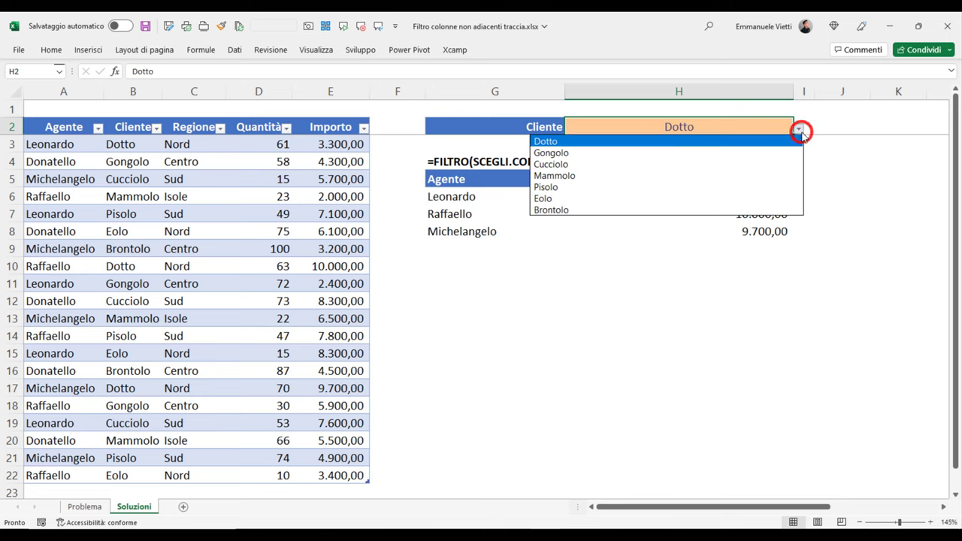
key(Down)
key(Return)
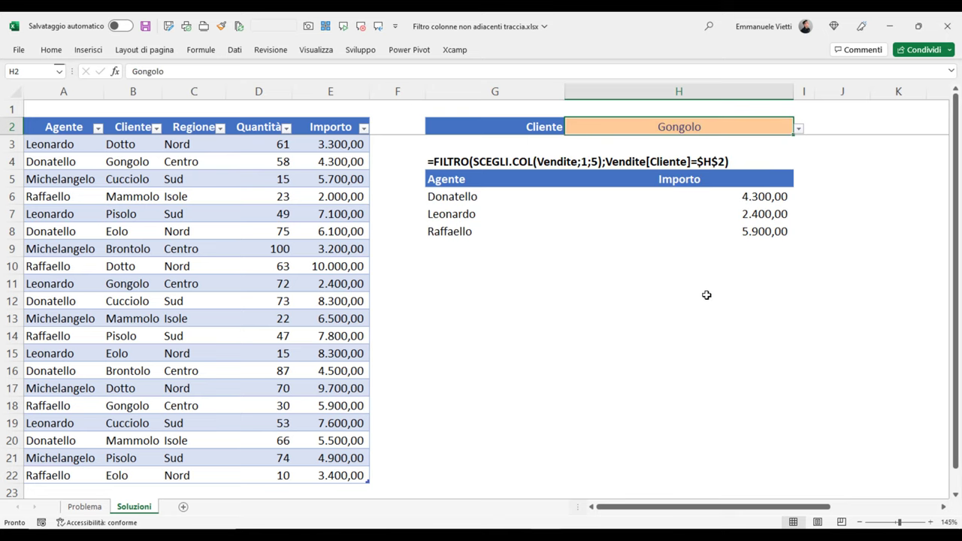
Step: Review the 1;5 column numbers in G6's SCEGLI.COL formula and recommit it
click(491, 196)
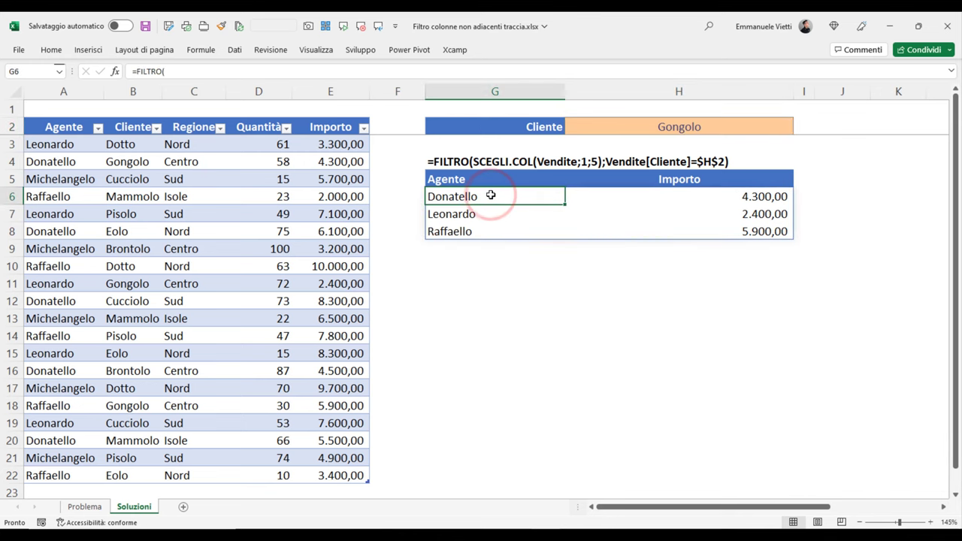
double_click(490, 196)
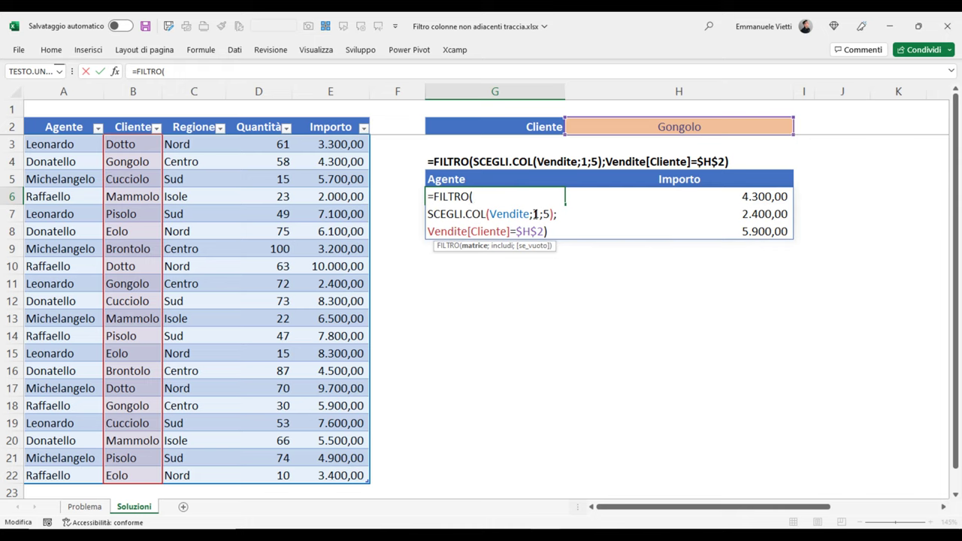
drag(534, 213, 551, 213)
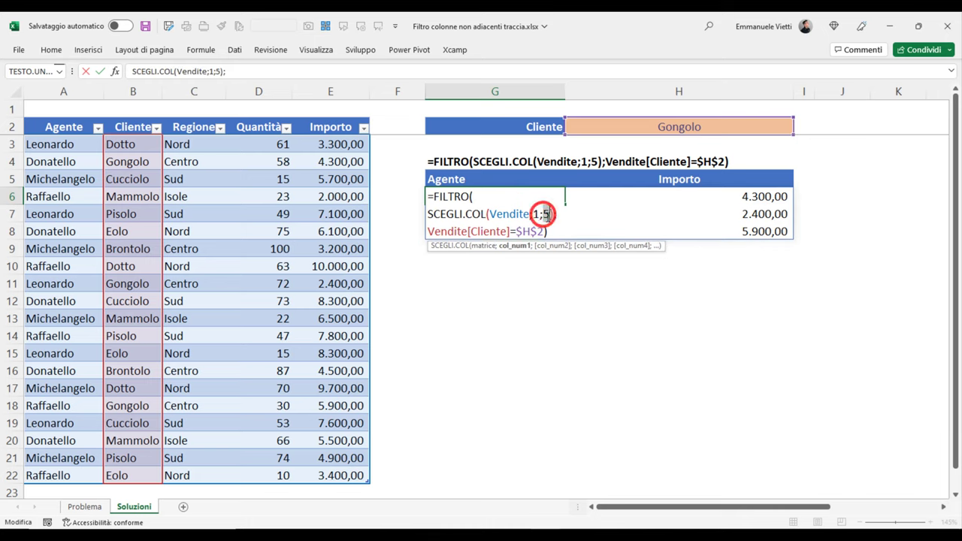
key(Right)
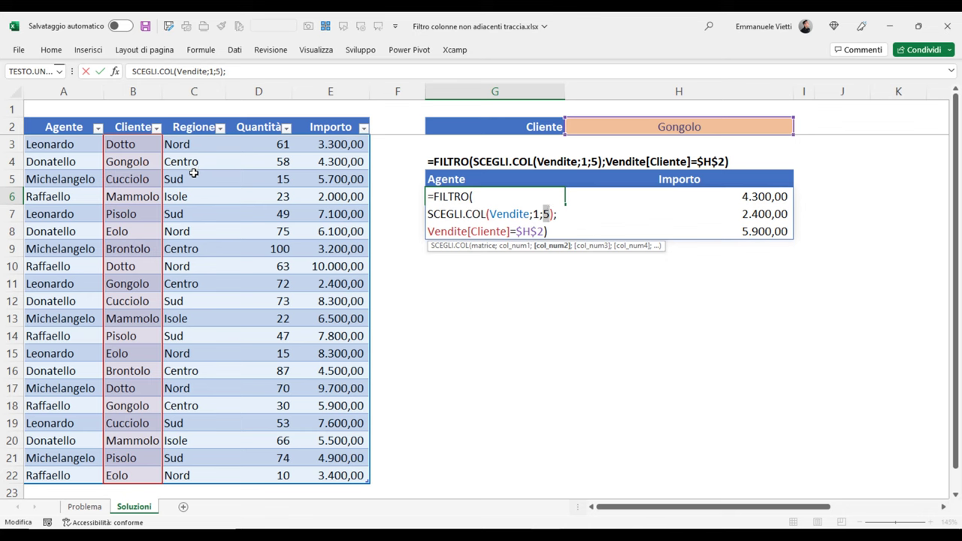
key(ctrl+Return)
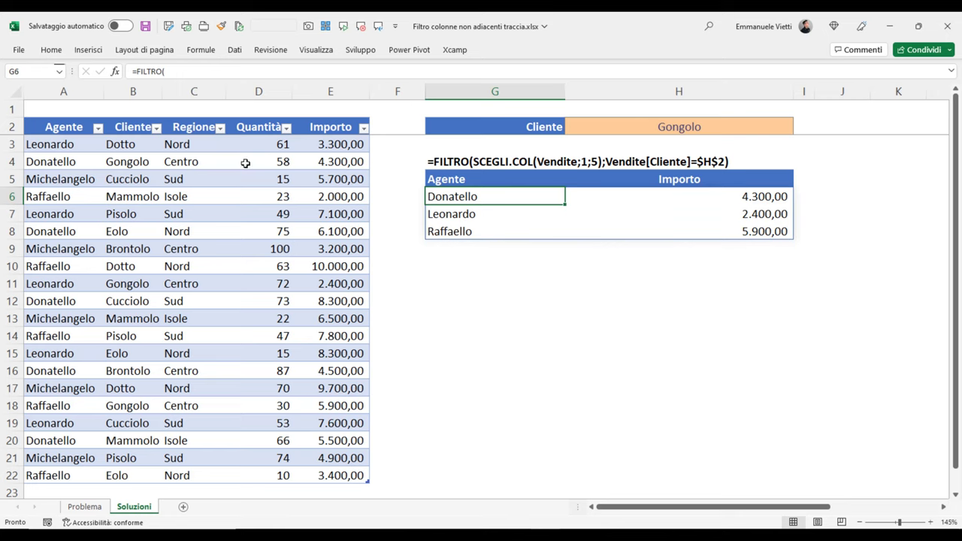
Step: Copy the formula label and results block G4:H8
mouse_move(432, 158)
mouse_down()
mouse_move(623, 217)
mouse_move(719, 232)
mouse_move(661, 235)
mouse_up()
key(ctrl+c)
click(450, 273)
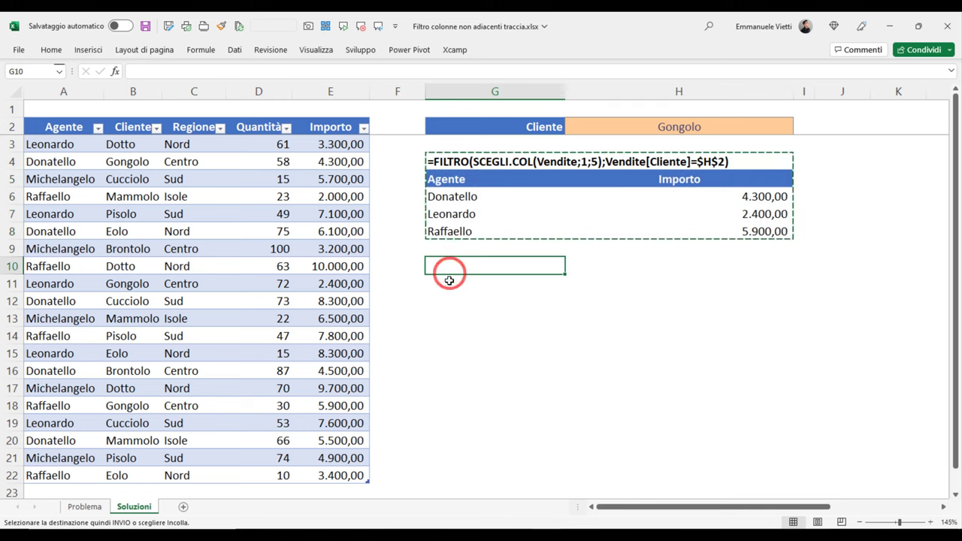
Step: Paste the block at G11 and change G13's SCEGLI.COL(Vendite;1;5) into plain SCEGLI
click(447, 277)
key(ctrl+v)
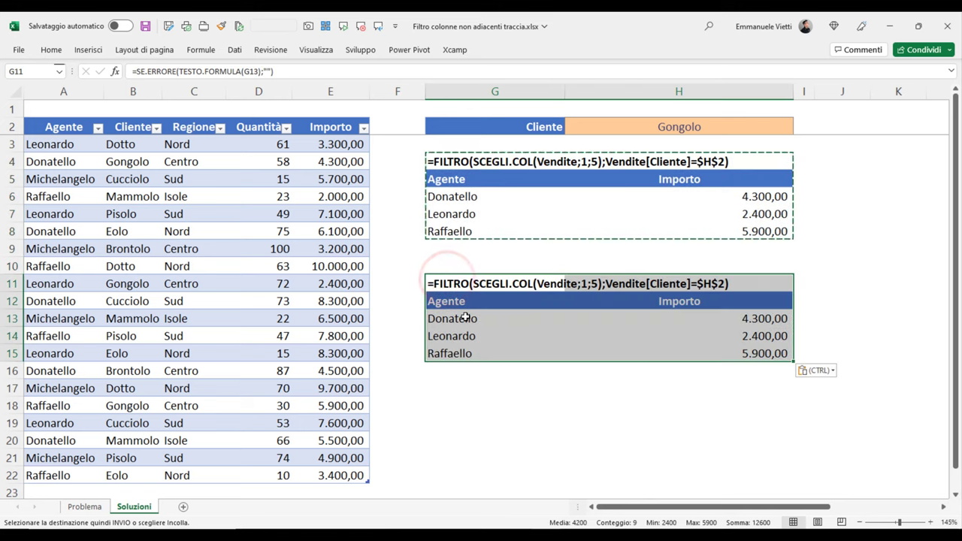
click(462, 317)
double_click(466, 319)
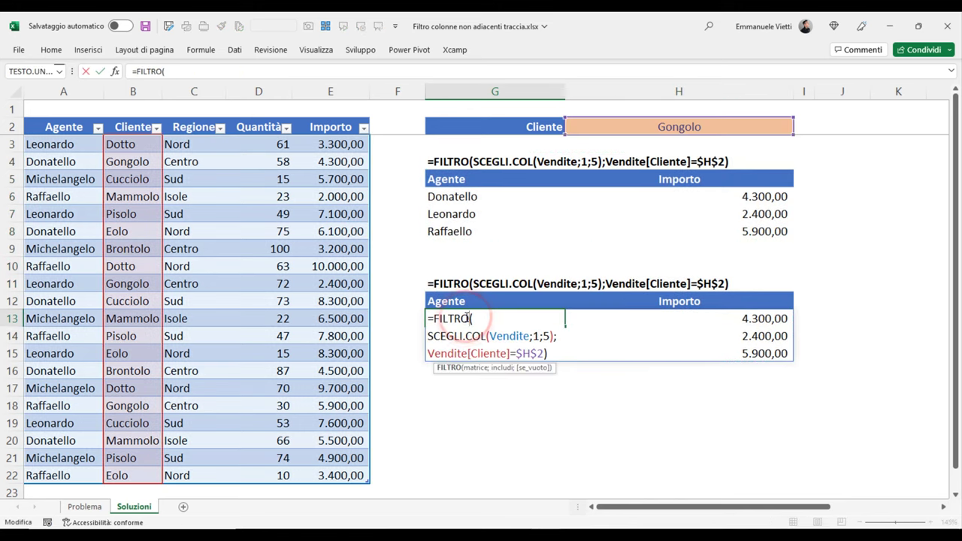
click(462, 336)
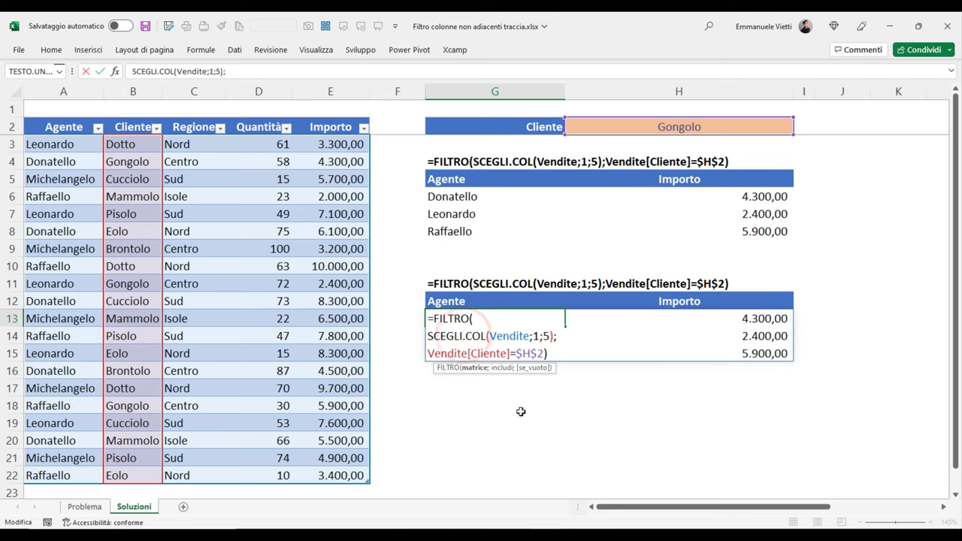
key(Delete)
key(Delete)
key(Delete)
key(Delete)
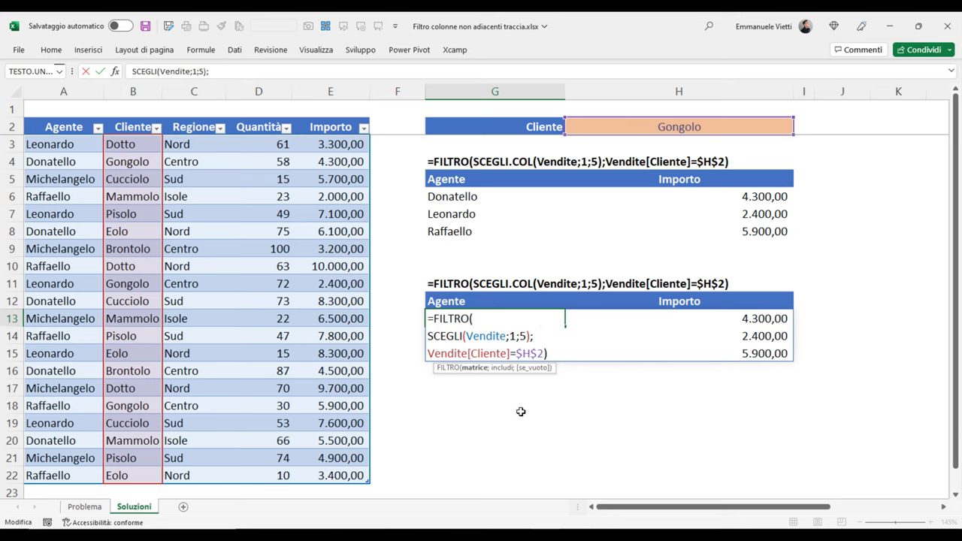
key(Right)
key(Delete)
key(Delete)
key(Delete)
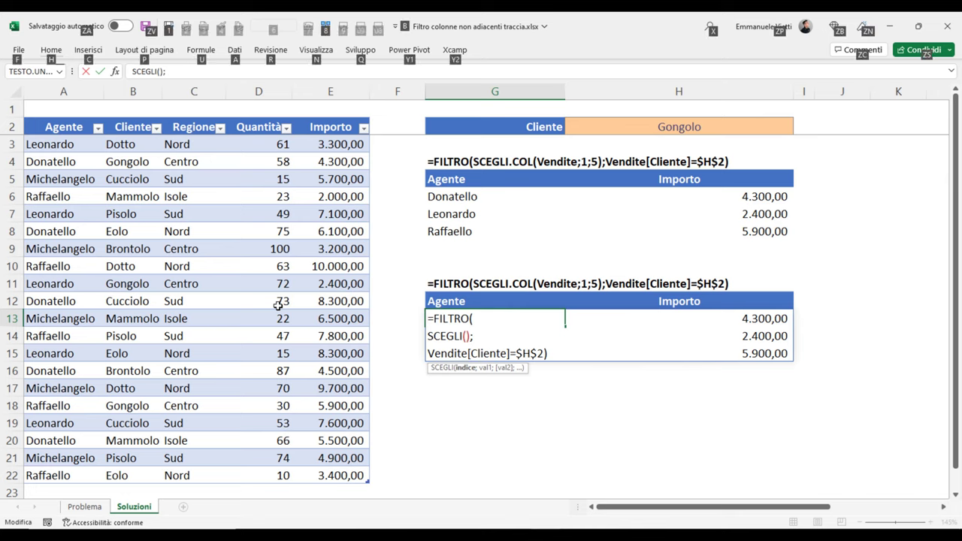
Step: Give SCEGLI the arguments {1\2};Vendite[Agente];Vendite[Importo]
text({1\)
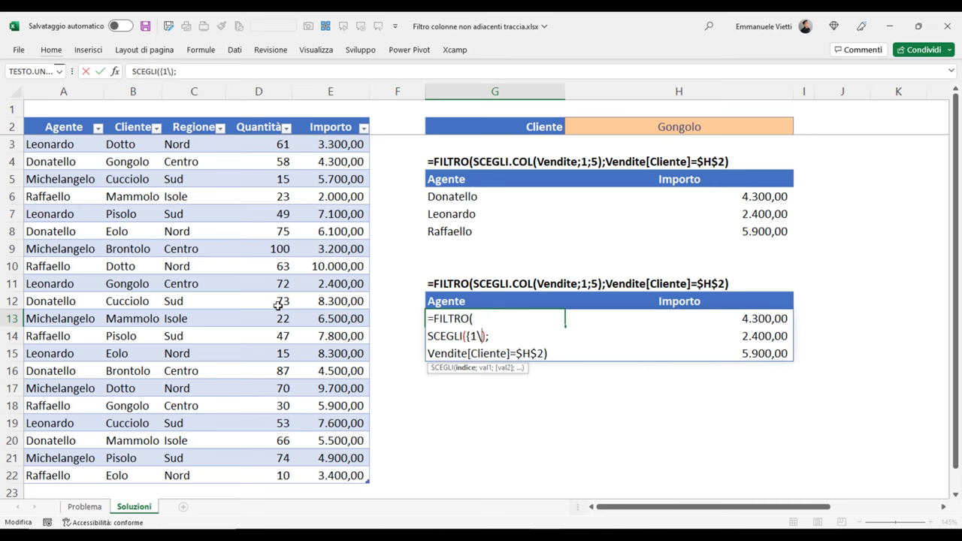
text(2})
text(;)
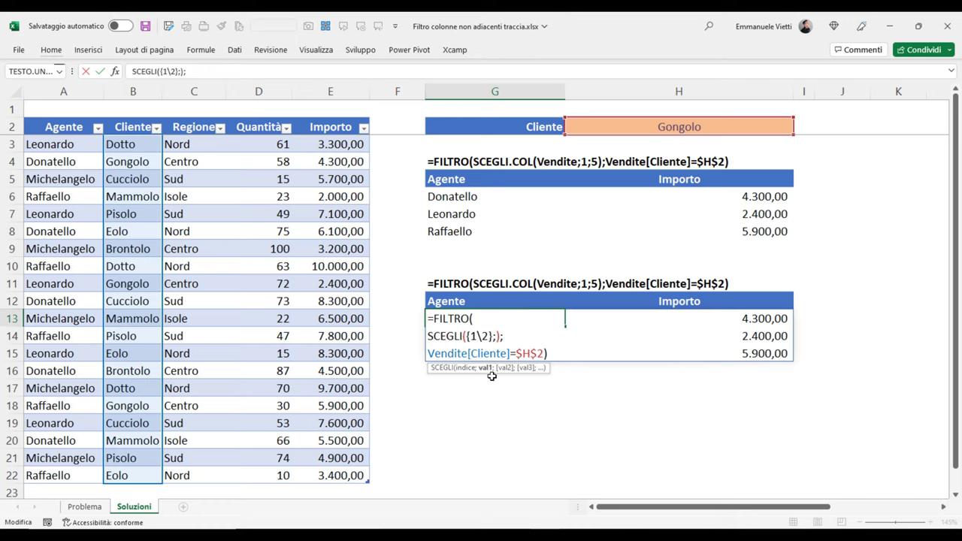
text(ven)
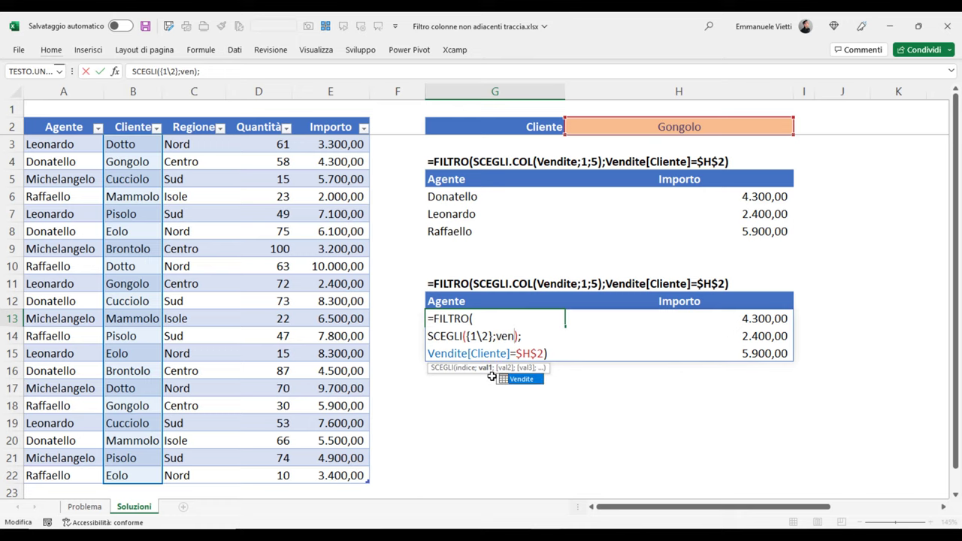
text(di)
key(Tab)
text([)
key(Down)
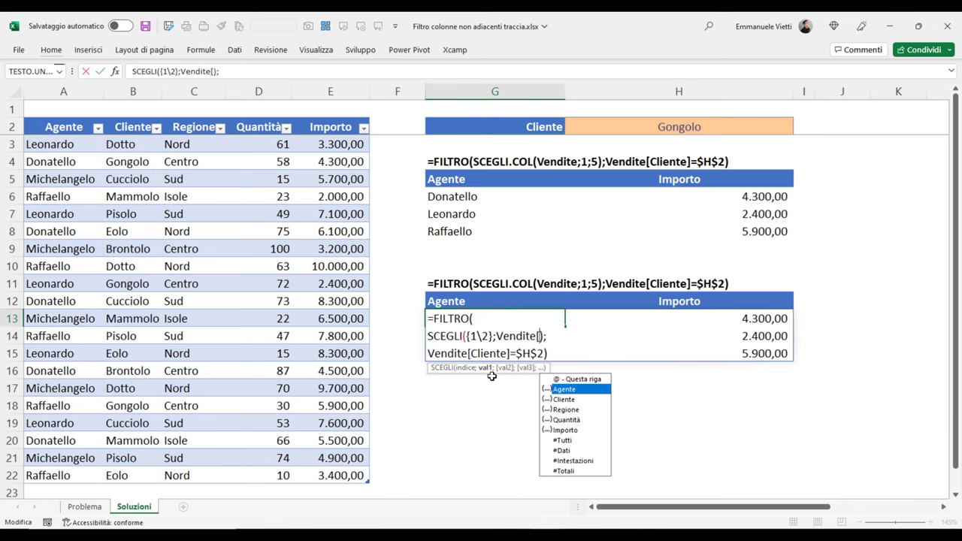
key(Tab)
text())
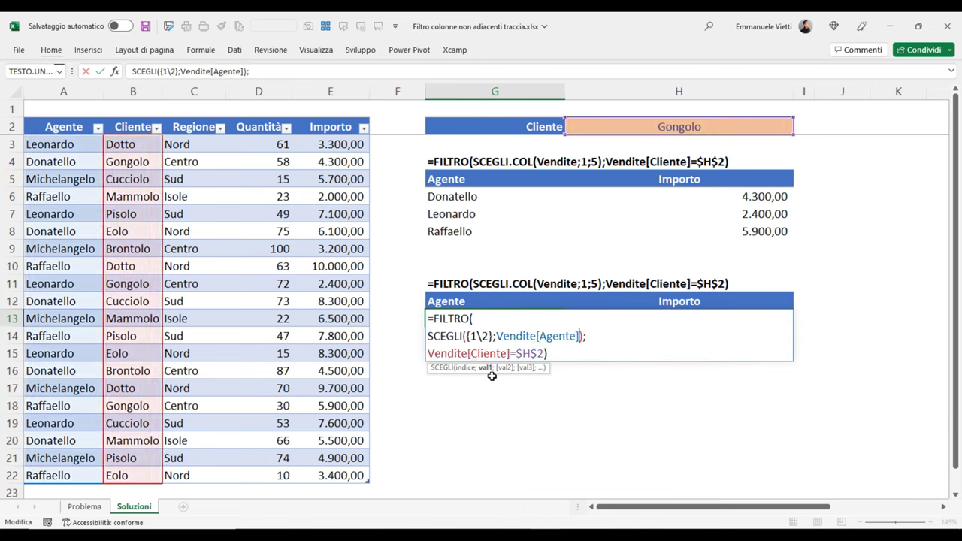
text(; )
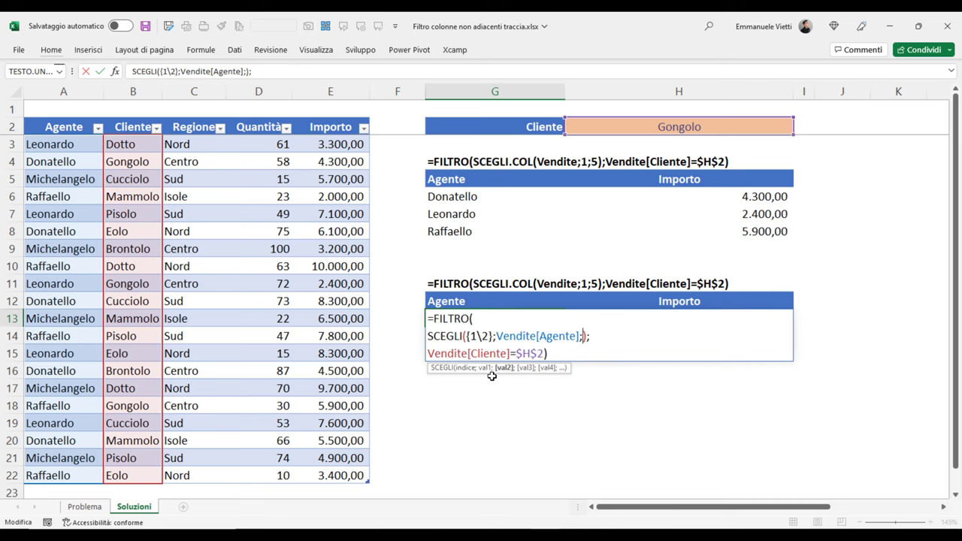
text(Vendite)
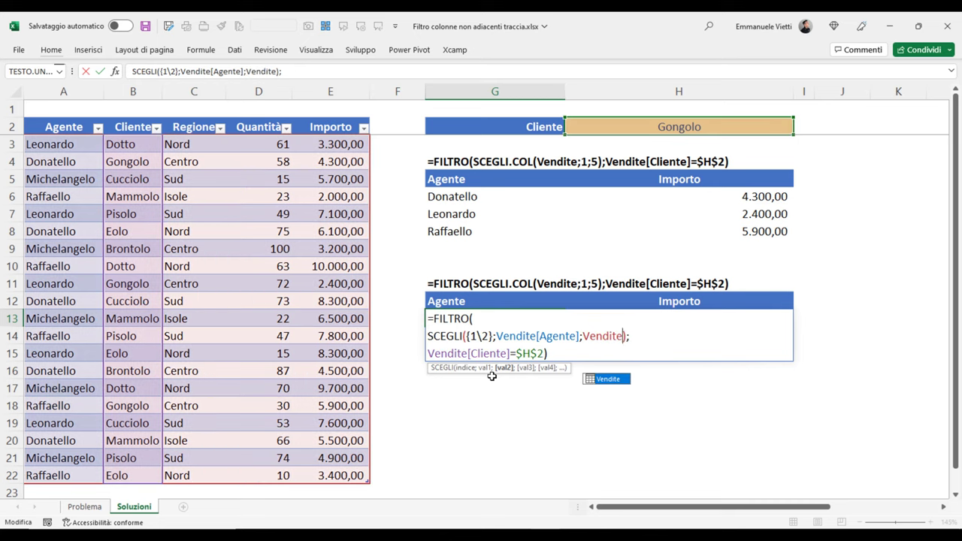
text([)
key(Down)
key(Down)
key(Down)
key(Down)
key(Down)
key(Tab)
text(])
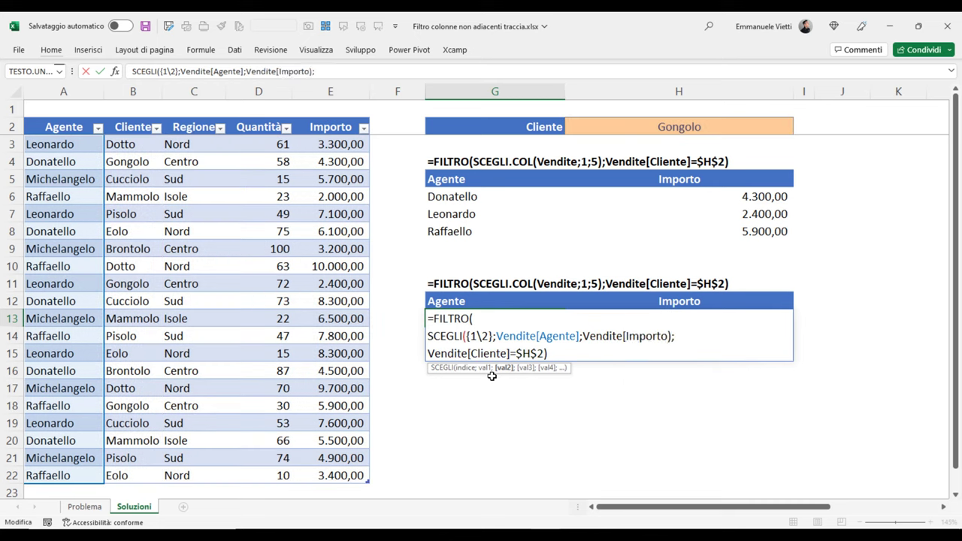
text())
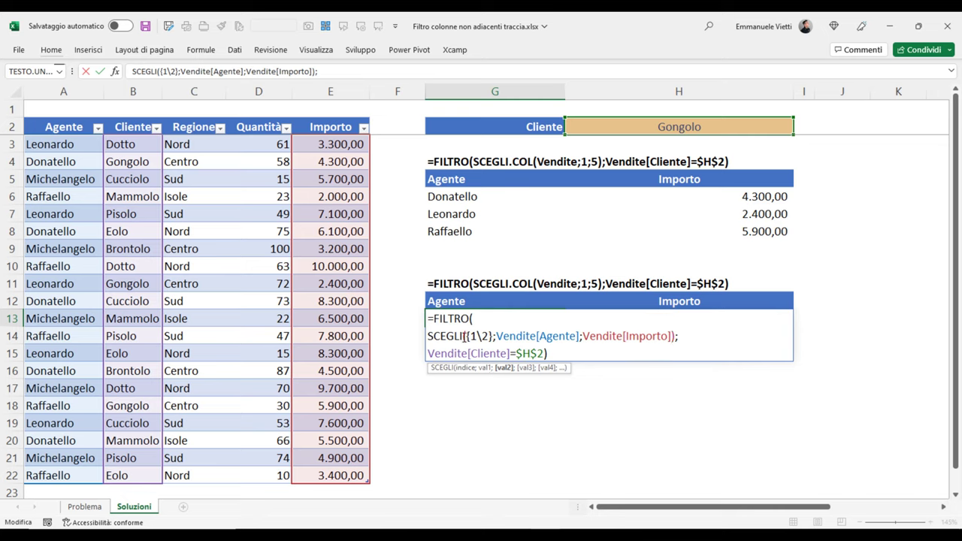
Step: Check the {1\2}, Vendite[Agente] and Vendite[Importo] arguments and commit the formula
click(464, 336)
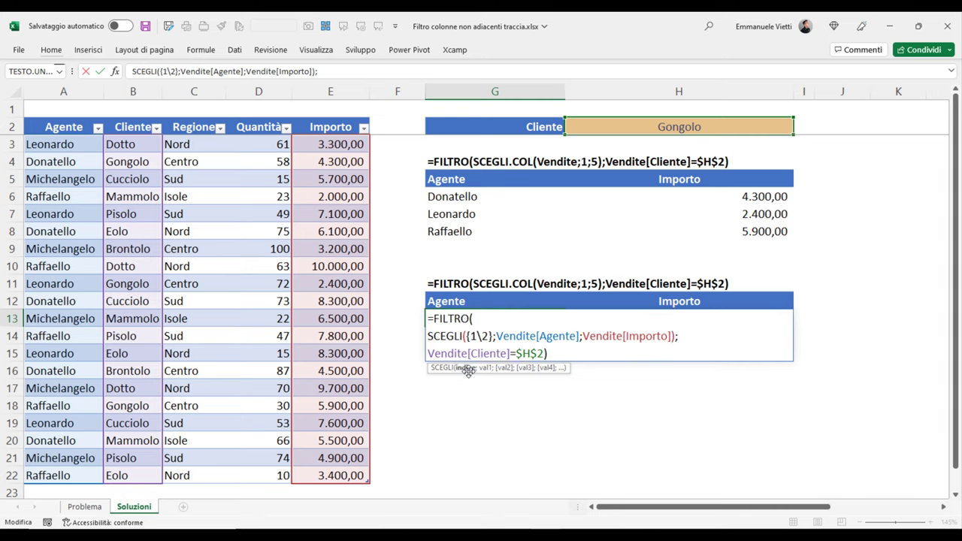
click(466, 367)
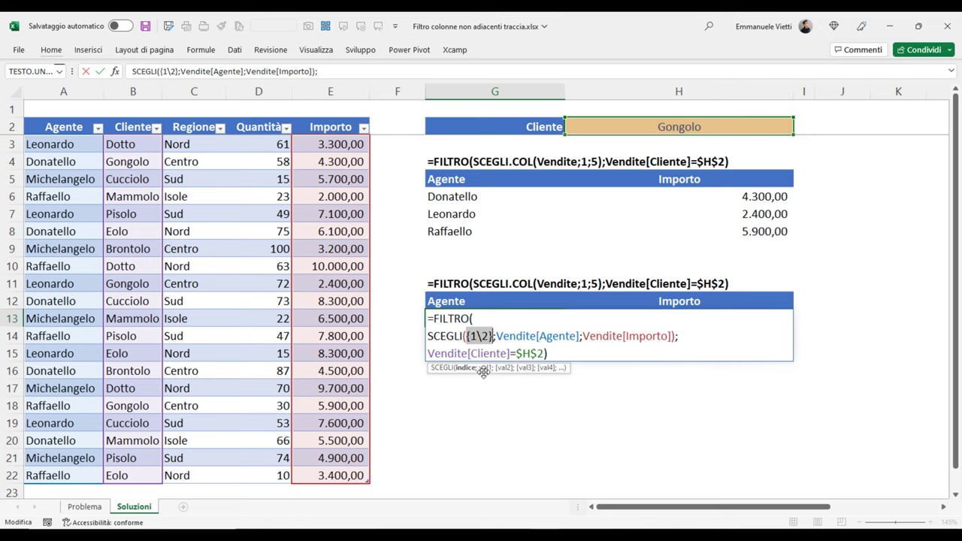
click(484, 368)
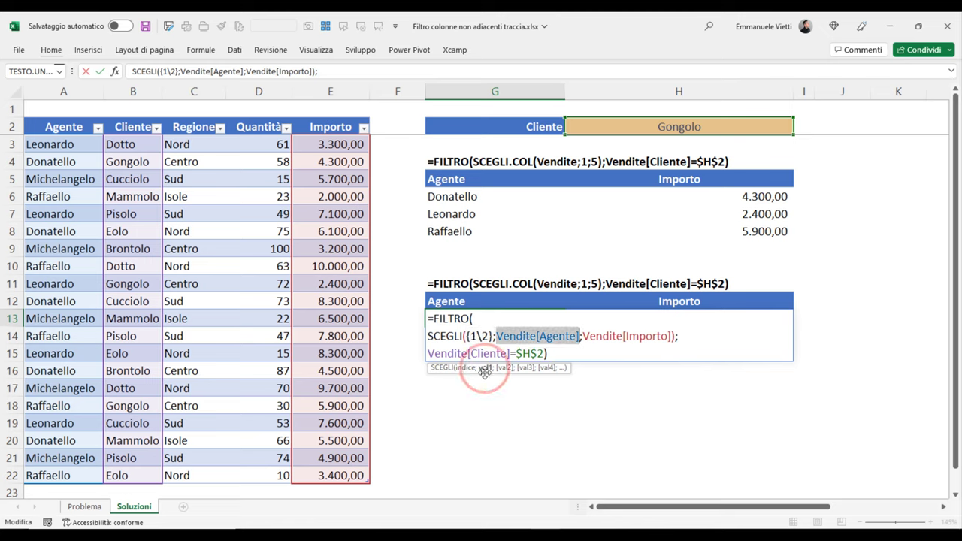
click(504, 367)
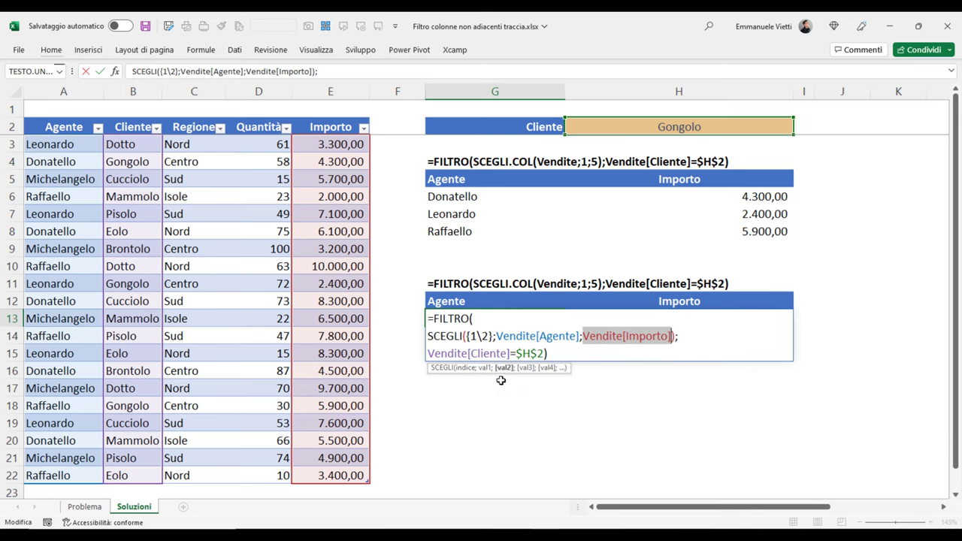
key(Return)
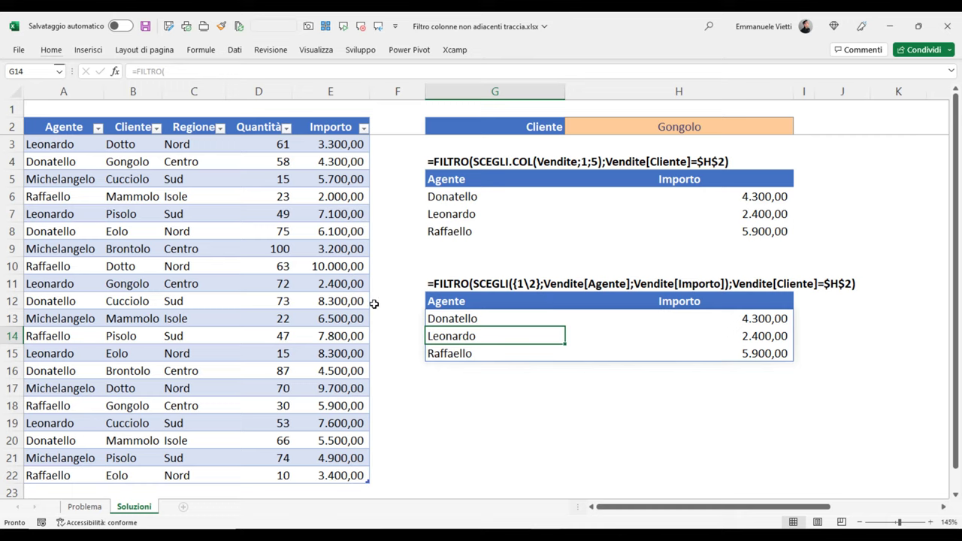
Step: Copy the SCEGLI block G11:H15 and paste it at G18
click(513, 282)
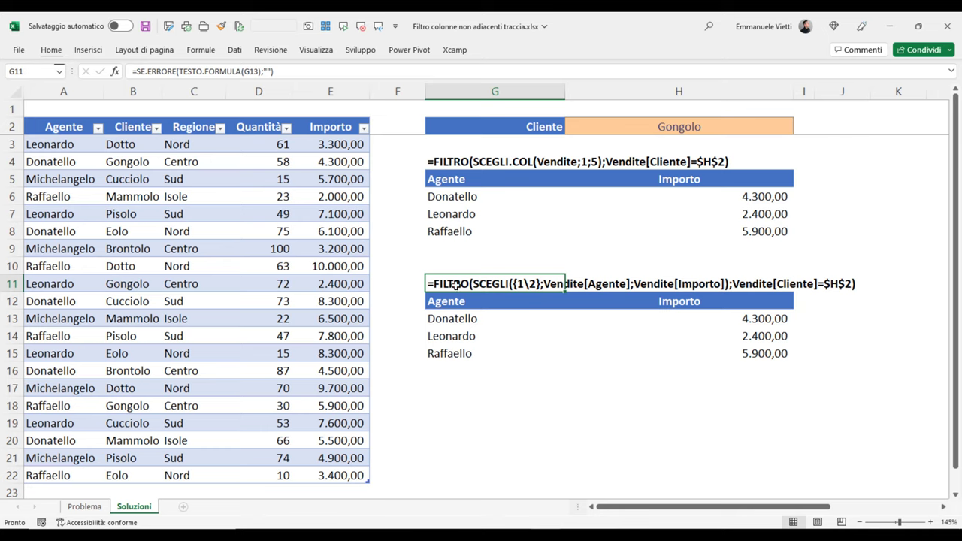
drag(455, 284, 745, 353)
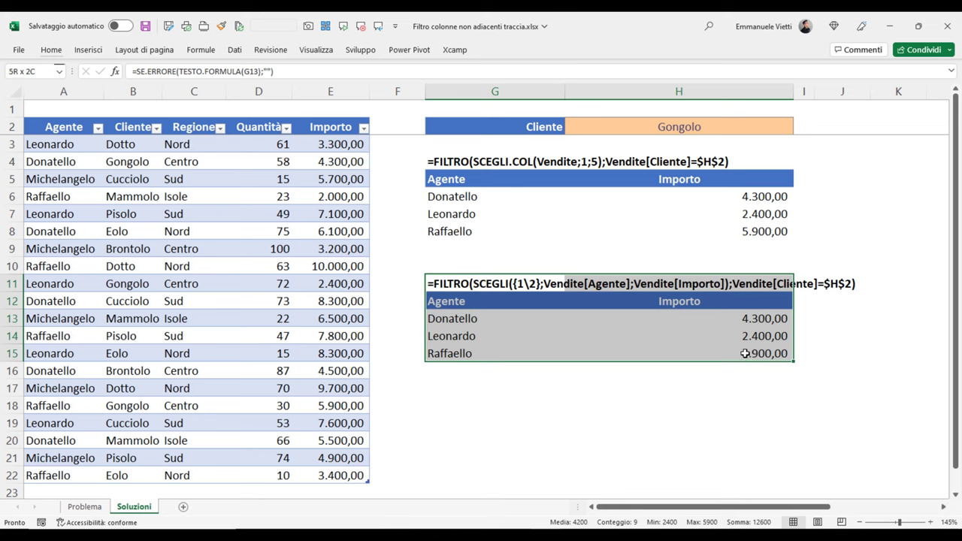
key(ctrl+c)
click(450, 403)
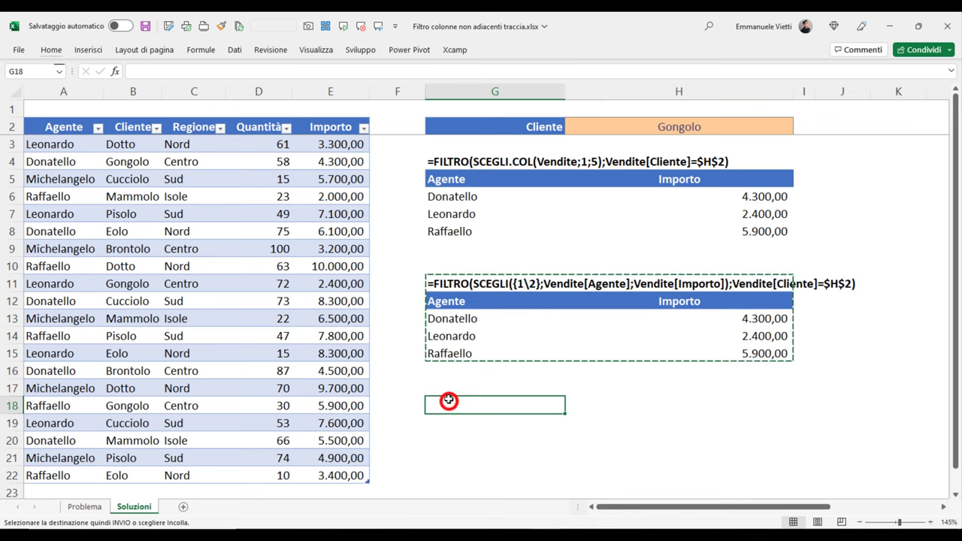
key(ctrl+v)
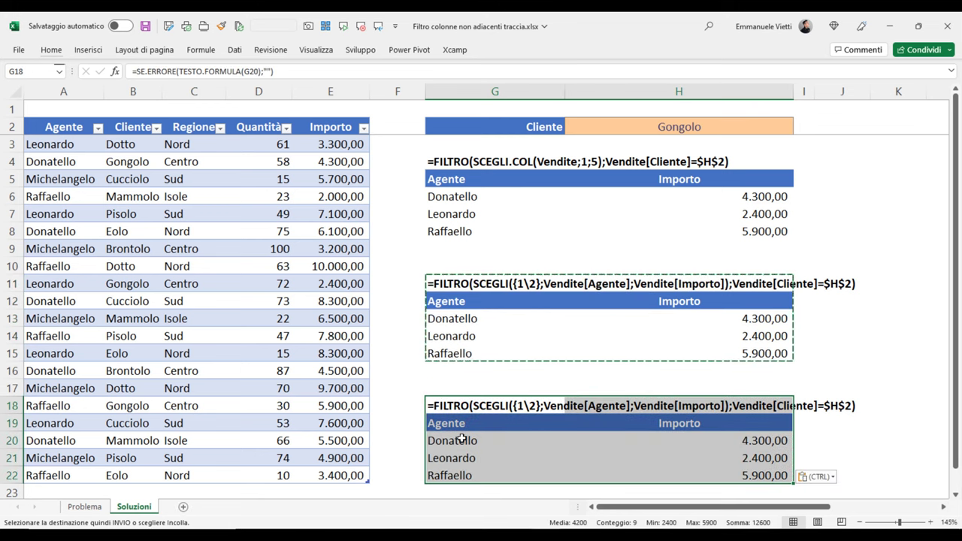
Step: In G20 replace {1\2} with SEQUENZA(;2) inside SCEGLI and commit
double_click(462, 440)
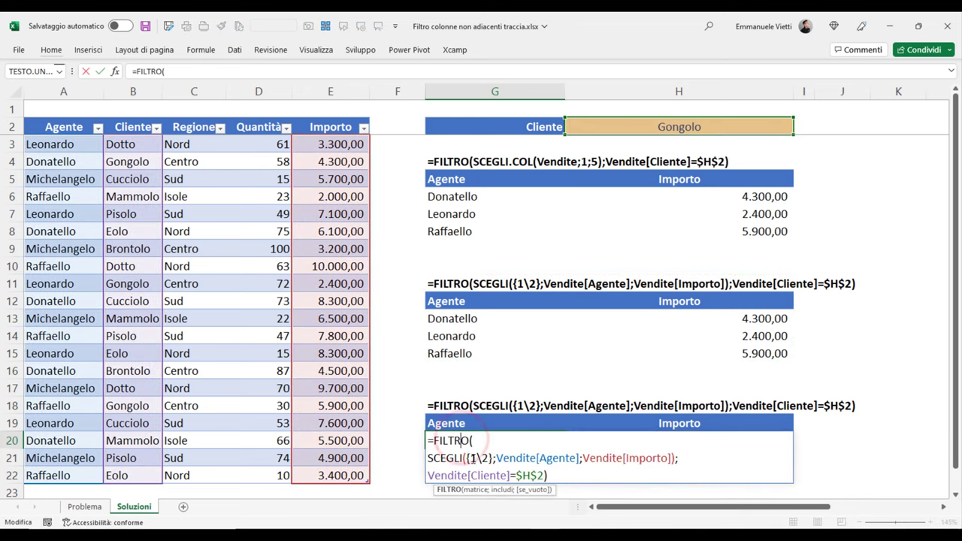
double_click(471, 458)
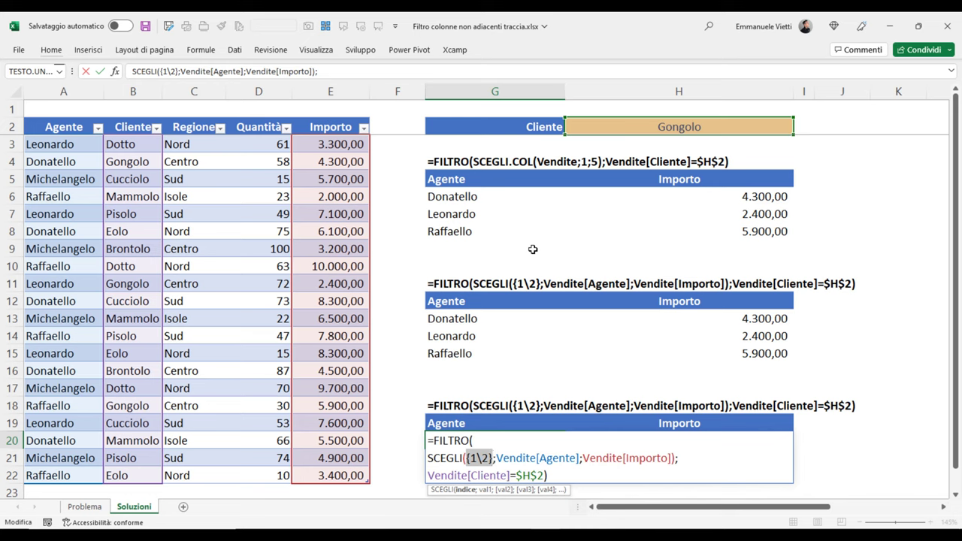
text(sequen)
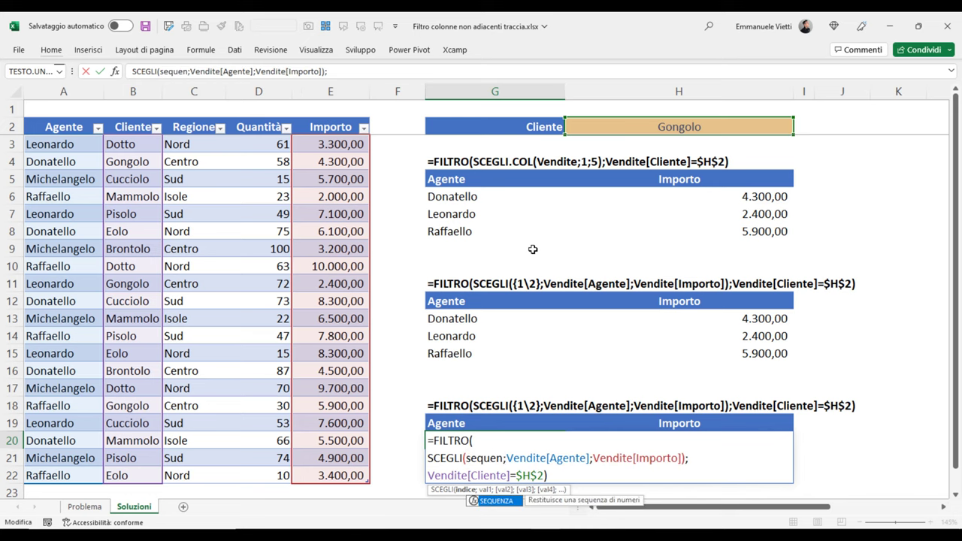
text(za()
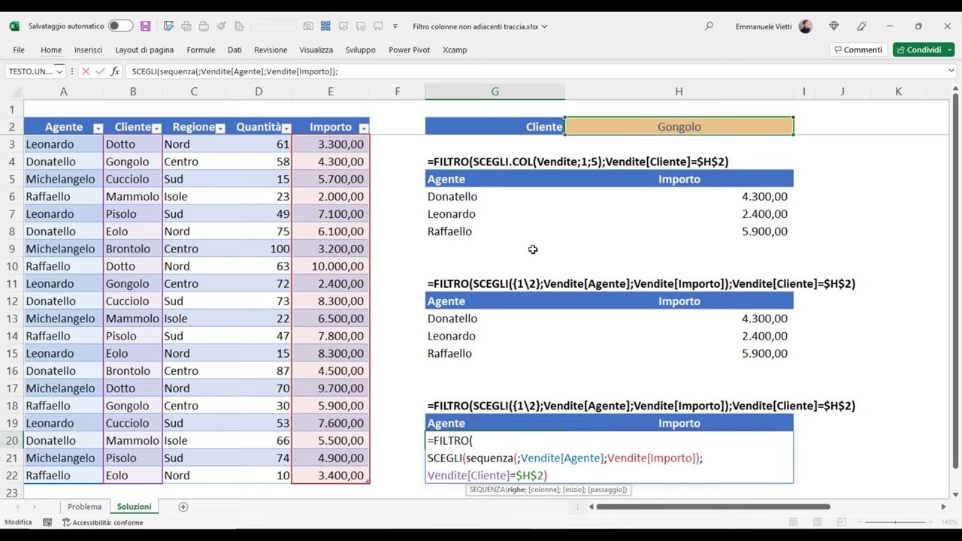
text(;)
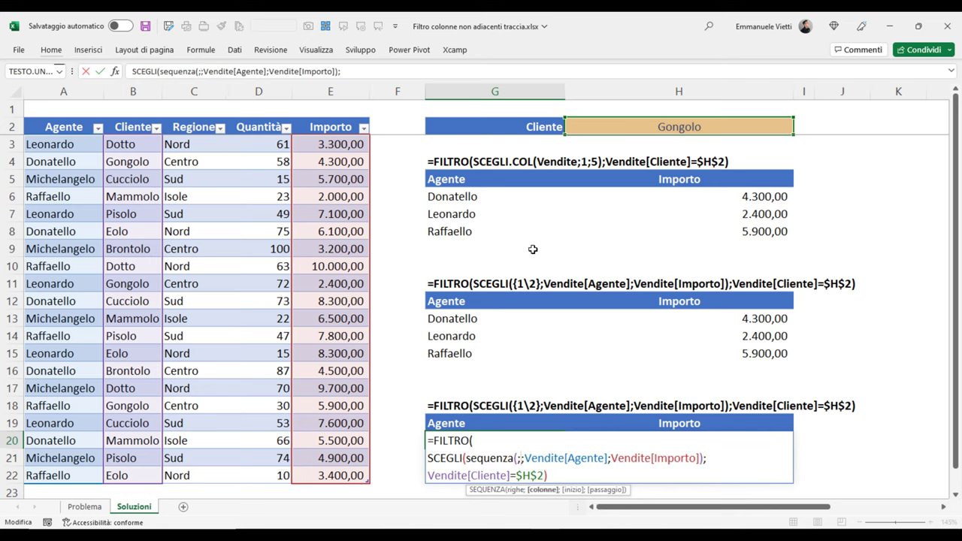
text(2)
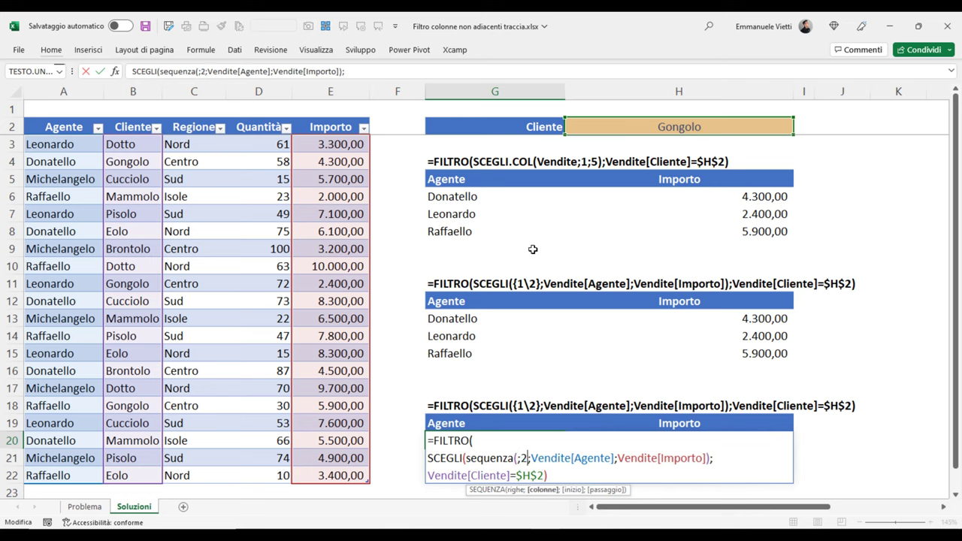
text())
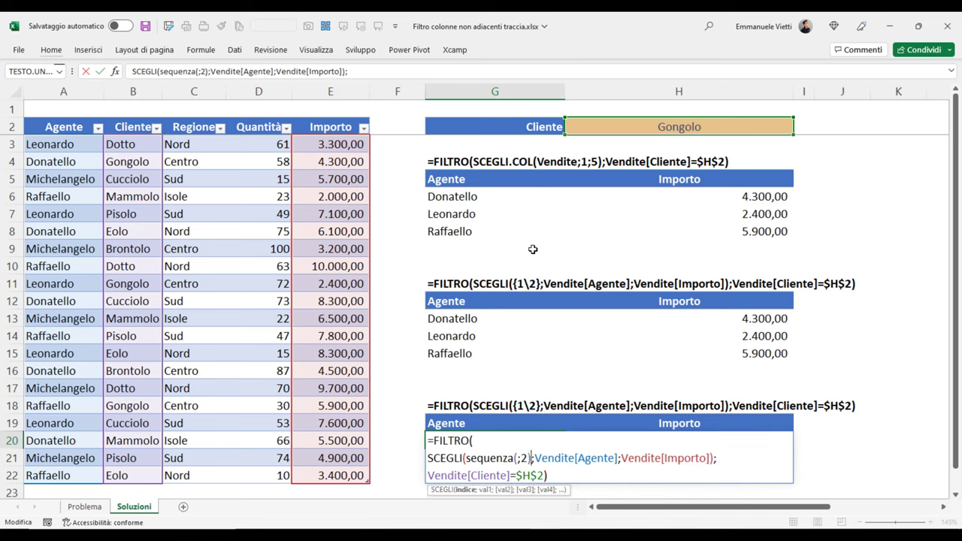
key(Return)
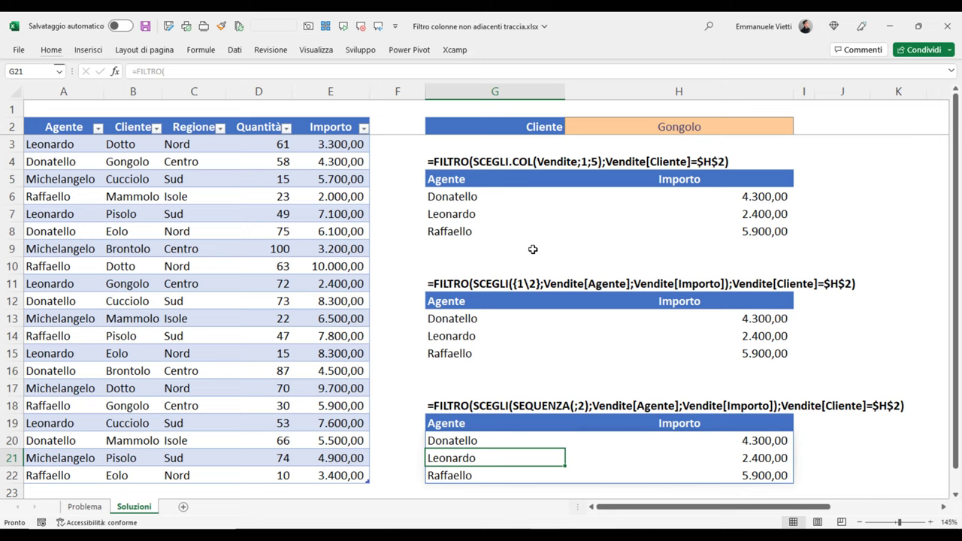
click(640, 426)
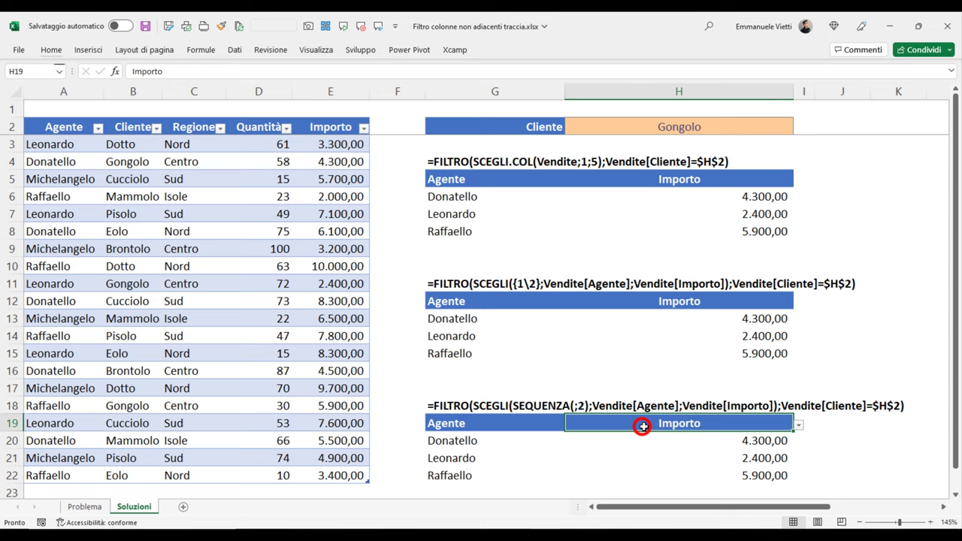
click(799, 425)
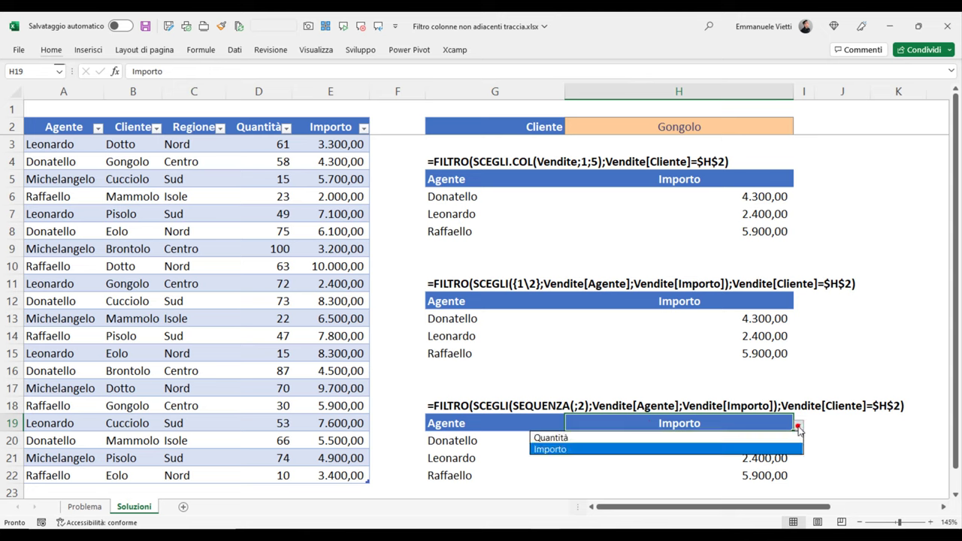
click(682, 439)
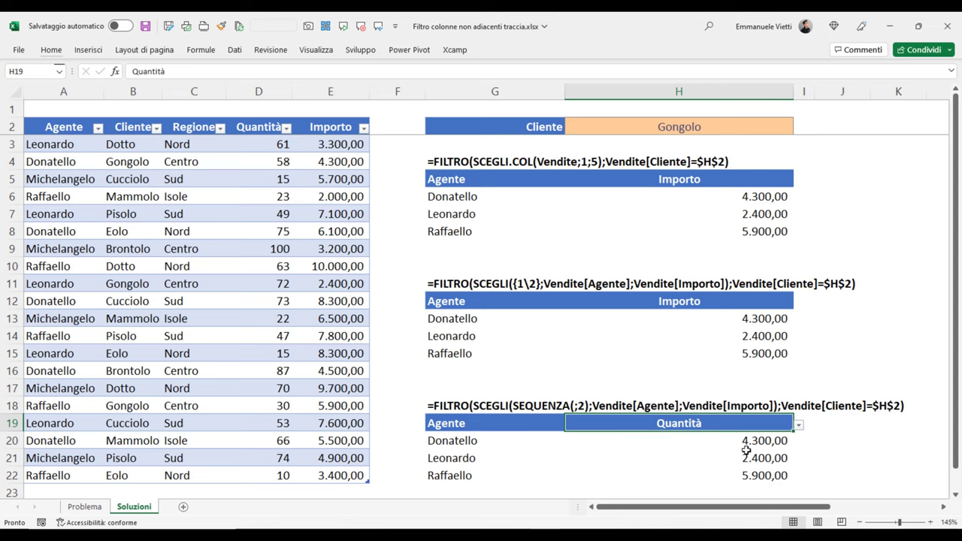
click(797, 426)
click(644, 450)
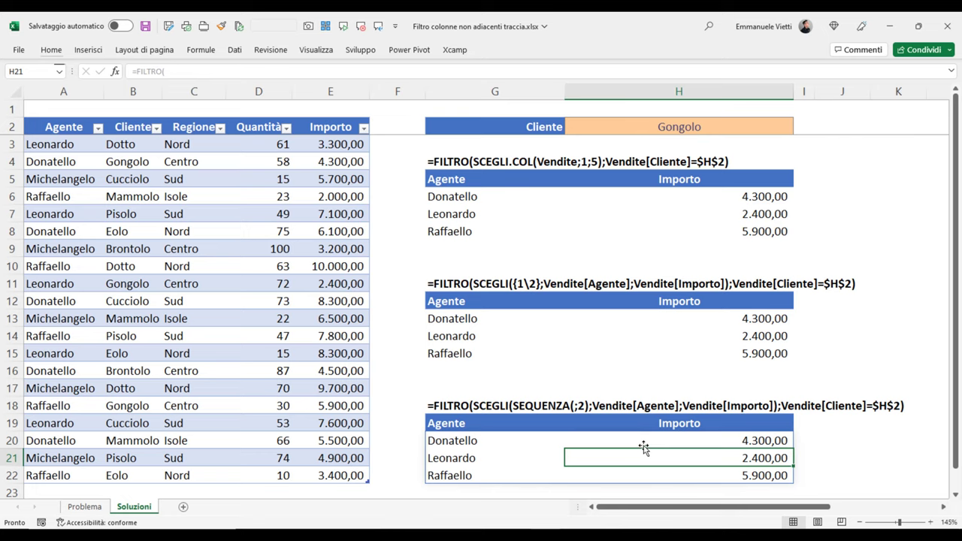
Step: Copy the first SCEGLI.COL block G4:H8 and paste it at G25
mouse_move(454, 161)
mouse_down()
mouse_move(703, 213)
mouse_move(722, 226)
mouse_up()
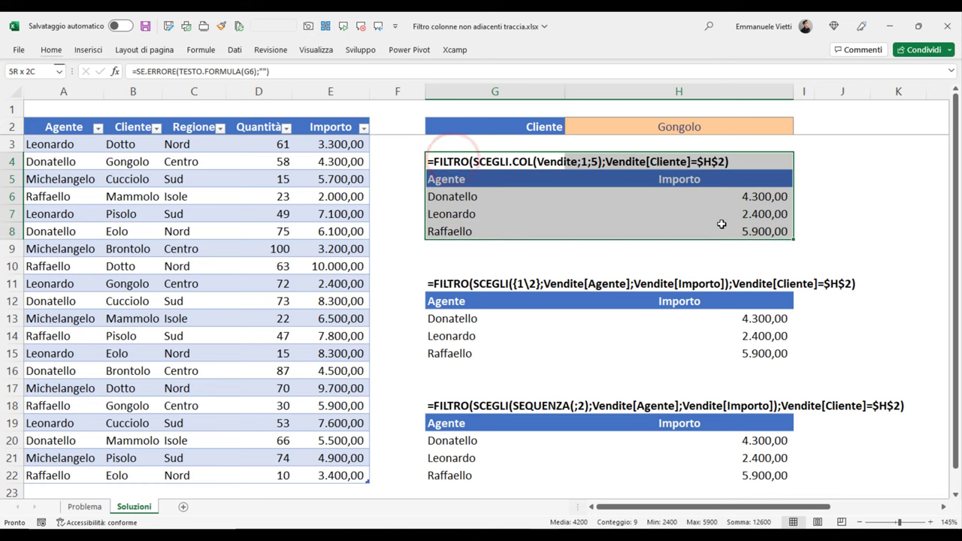
key(ctrl+c)
scroll(475, 253, down, 5)
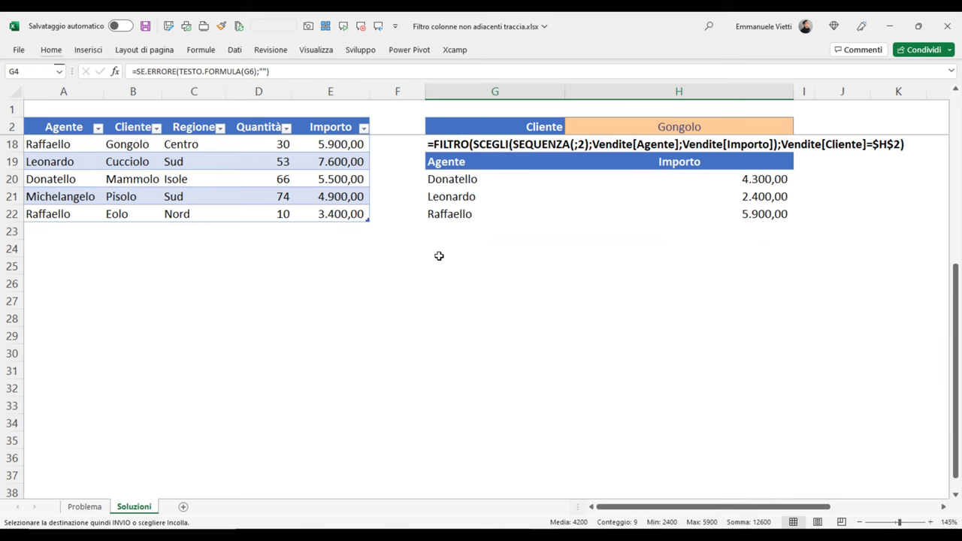
click(438, 253)
click(446, 262)
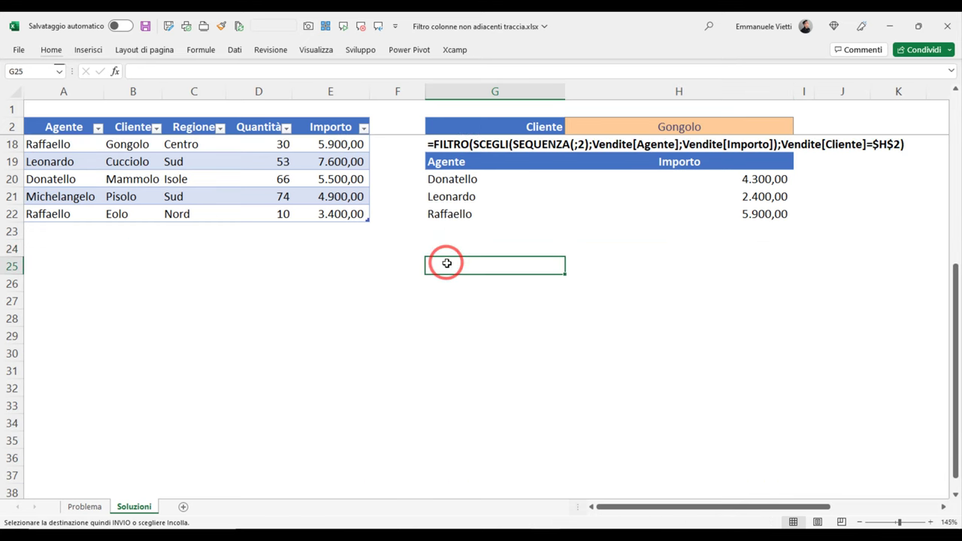
key(ctrl+v)
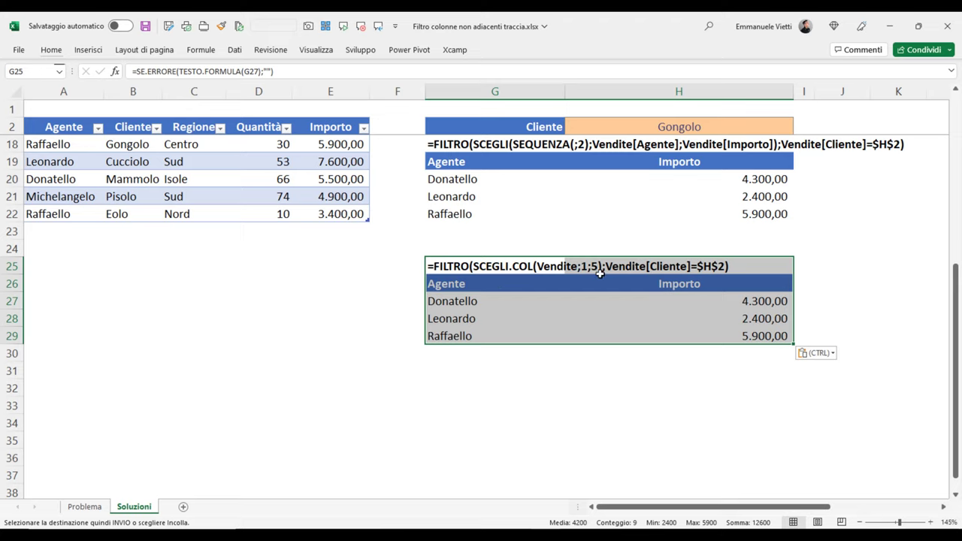
double_click(505, 302)
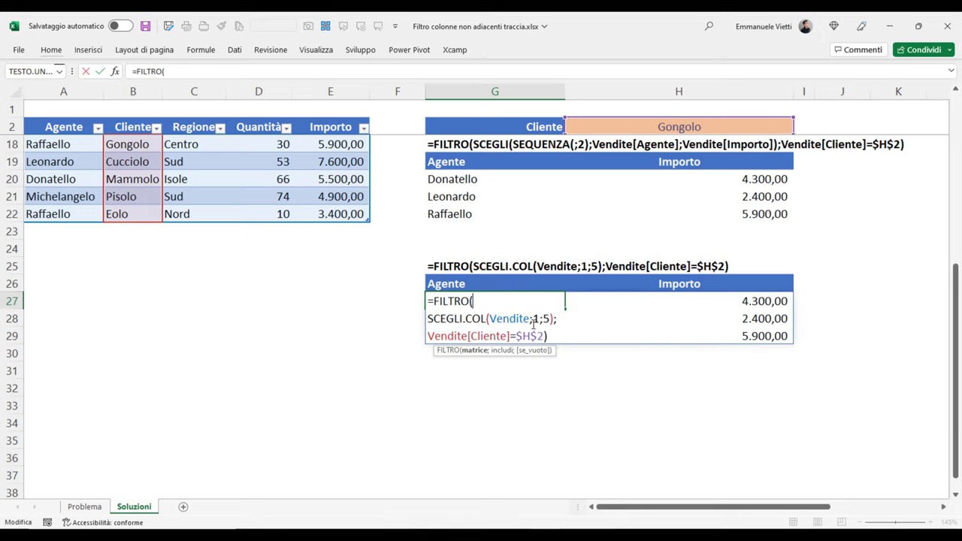
Step: In G27 replace the fixed 1;5 with CONFRONTA(G26:H26; as the column selector
click(533, 320)
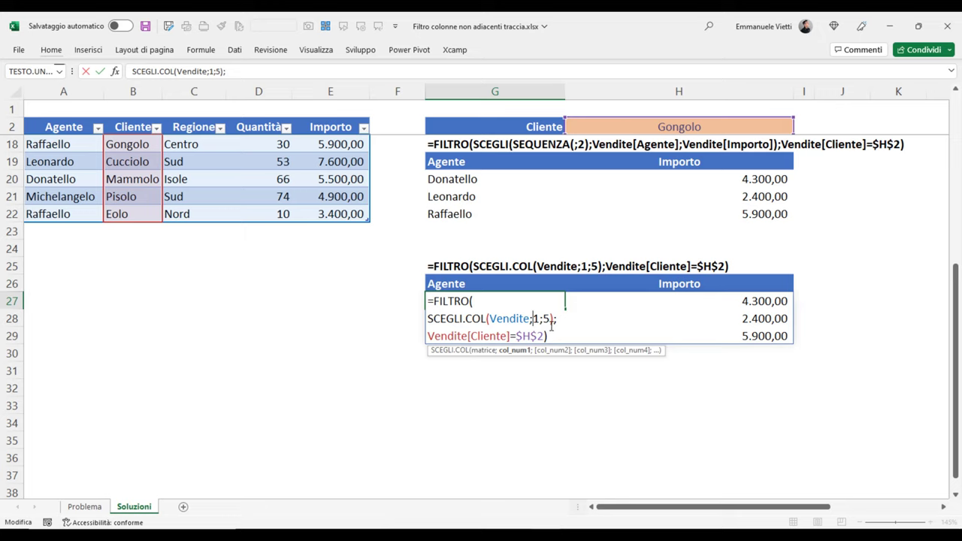
drag(552, 324, 534, 319)
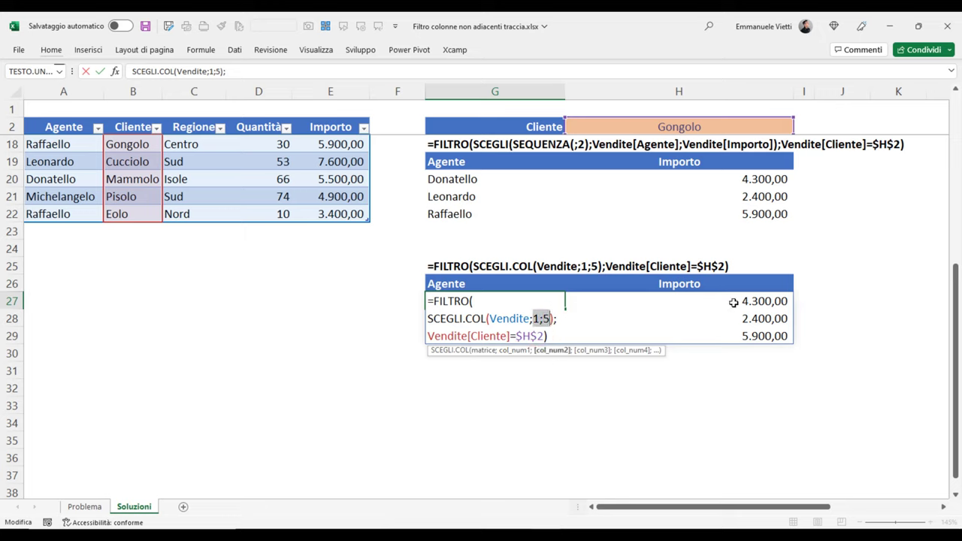
key(BackSpace)
text(con)
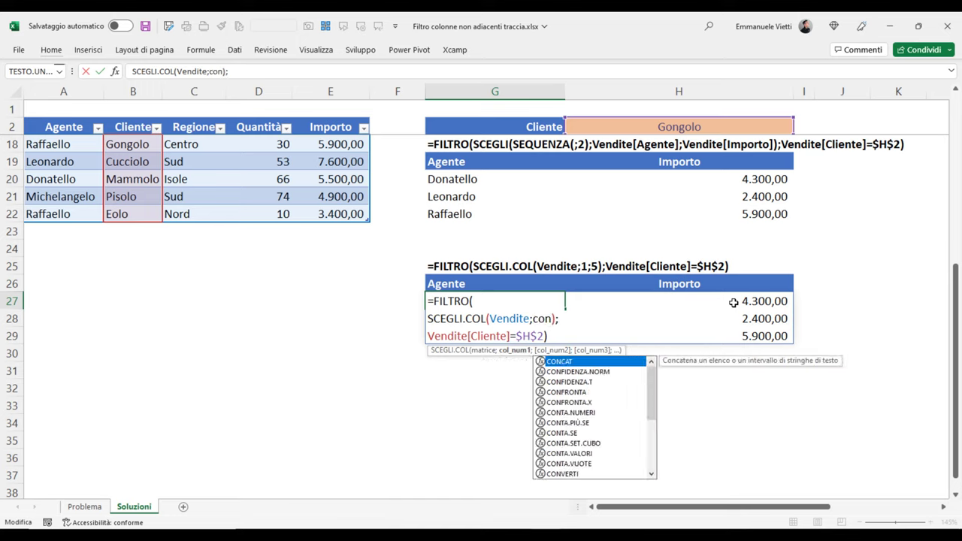
text(fronta)
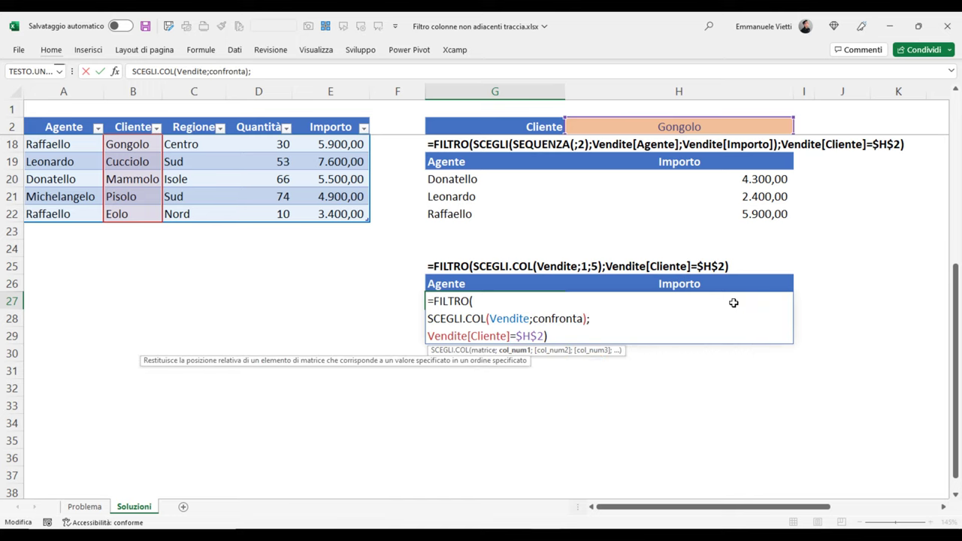
text(()
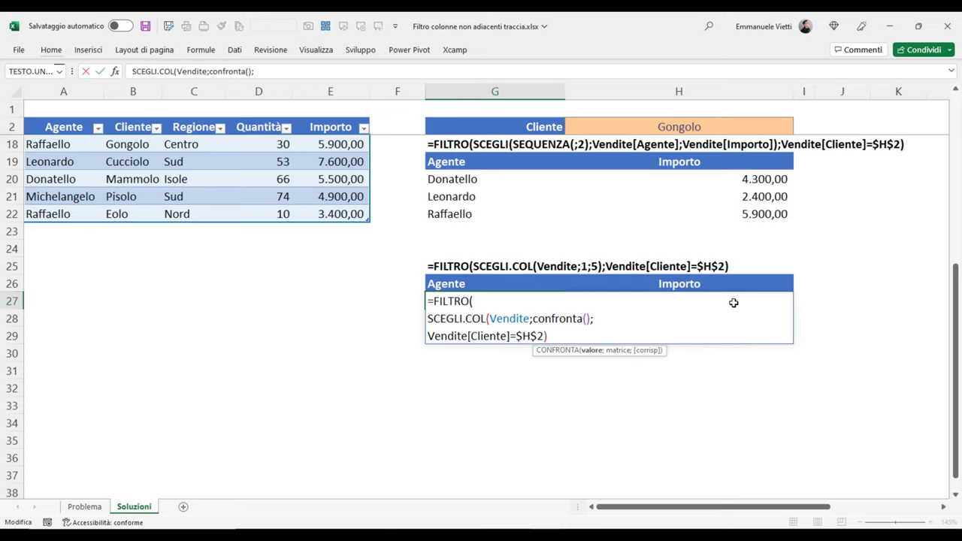
mouse_move(447, 284)
mouse_down()
mouse_move(713, 297)
mouse_move(715, 283)
mouse_up()
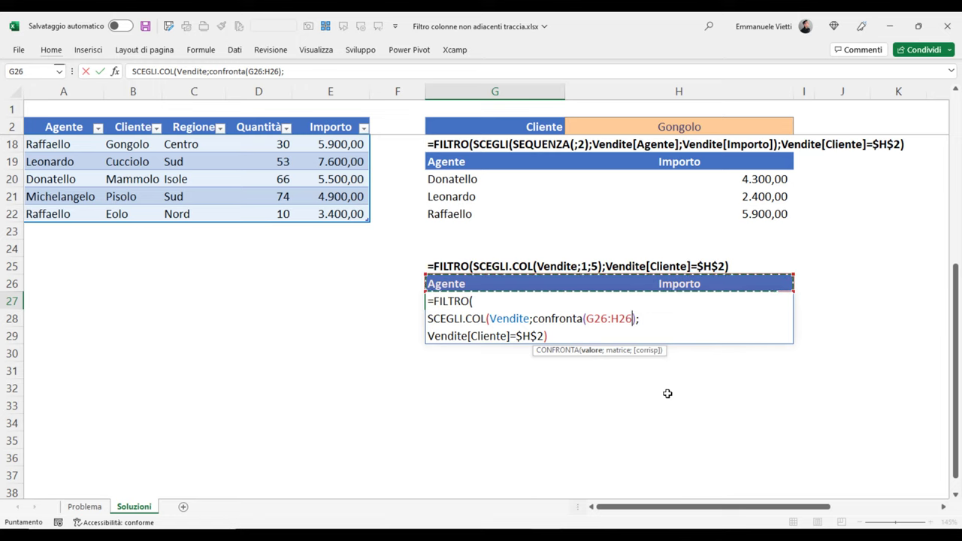
text(;)
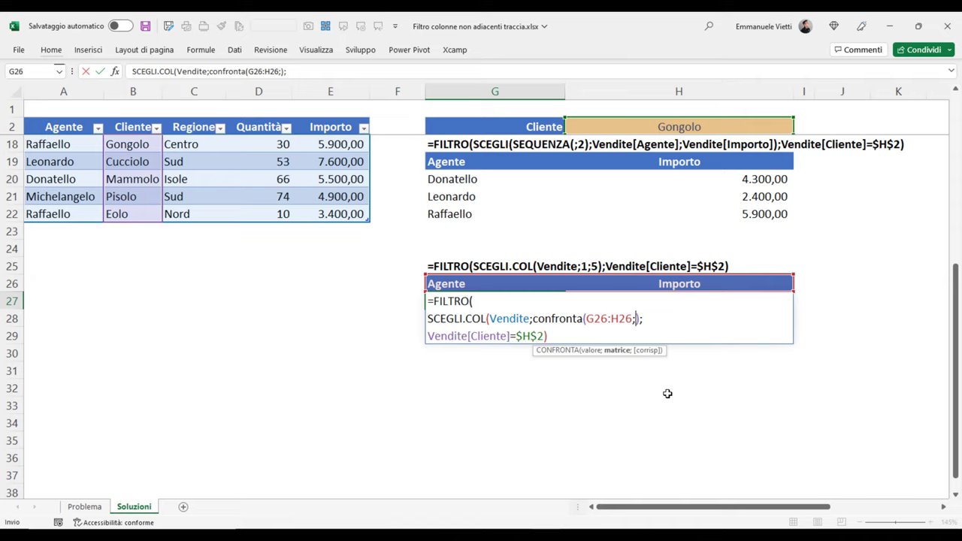
Step: Complete CONFRONTA with Vendite[#Intestazioni] and exact match 0, then commit the formula
text(ve)
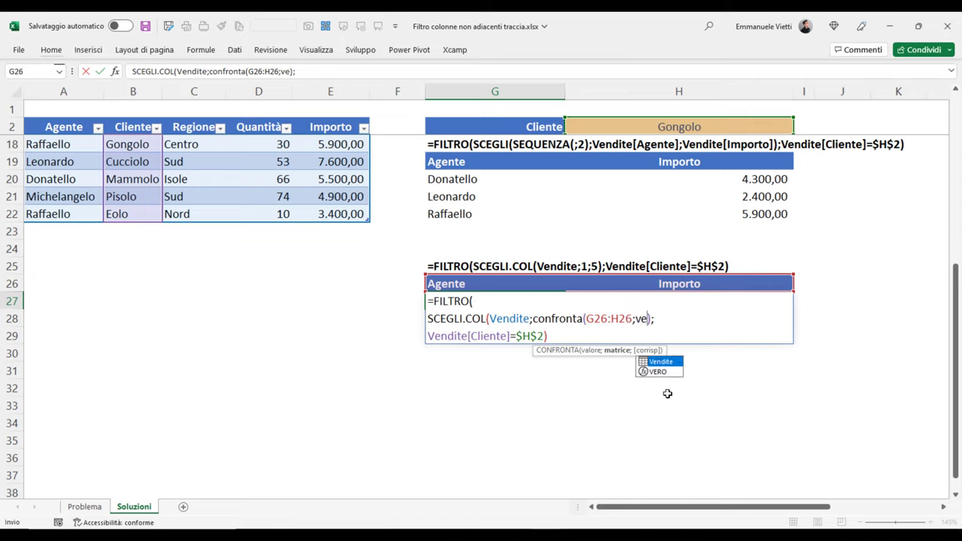
text(ndite)
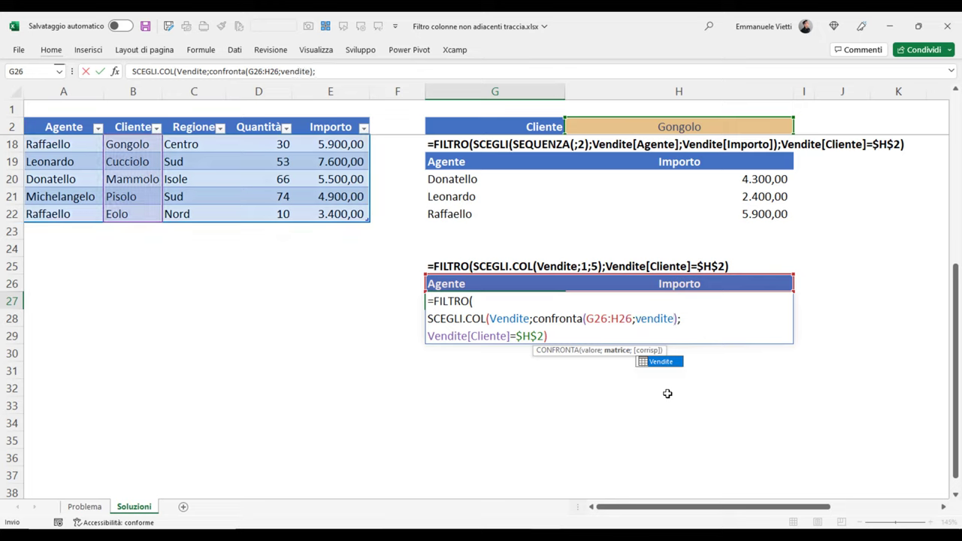
text([)
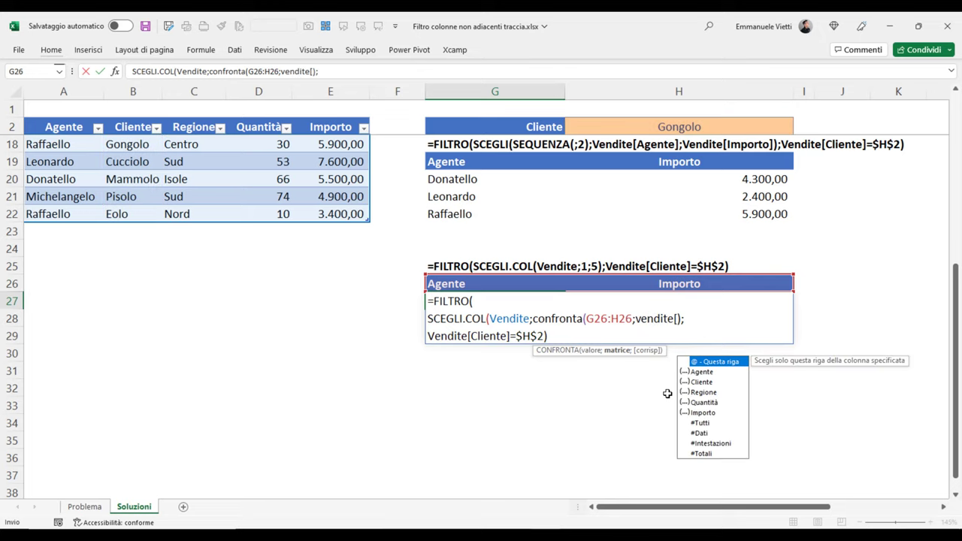
key(Down)
key(Down)
key(Down)
key(Down)
key(Down)
key(Down)
key(Down)
key(Down)
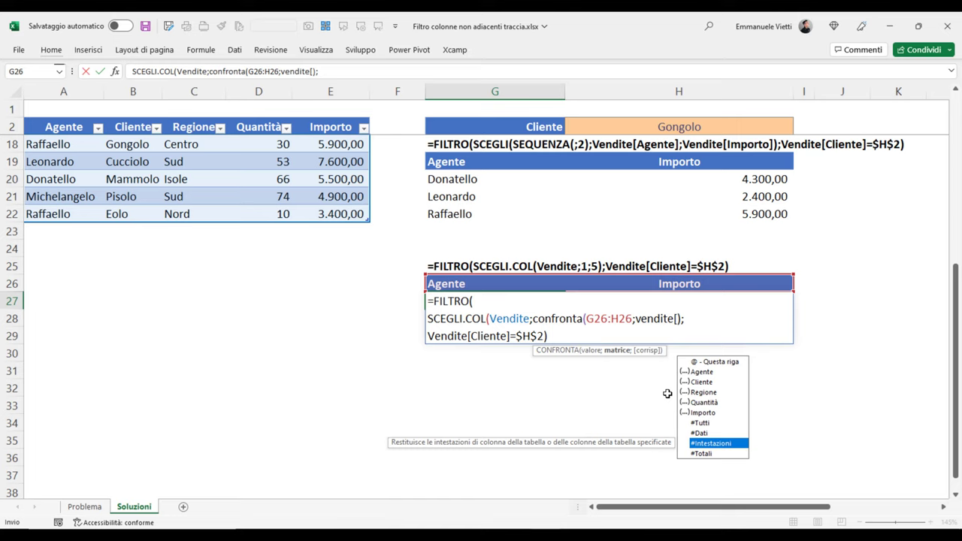
key(Tab)
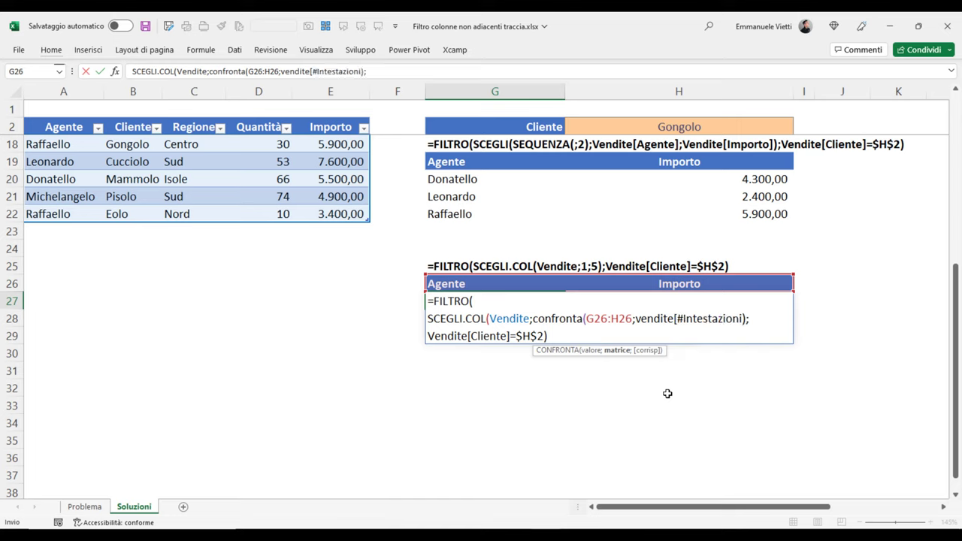
text(];)
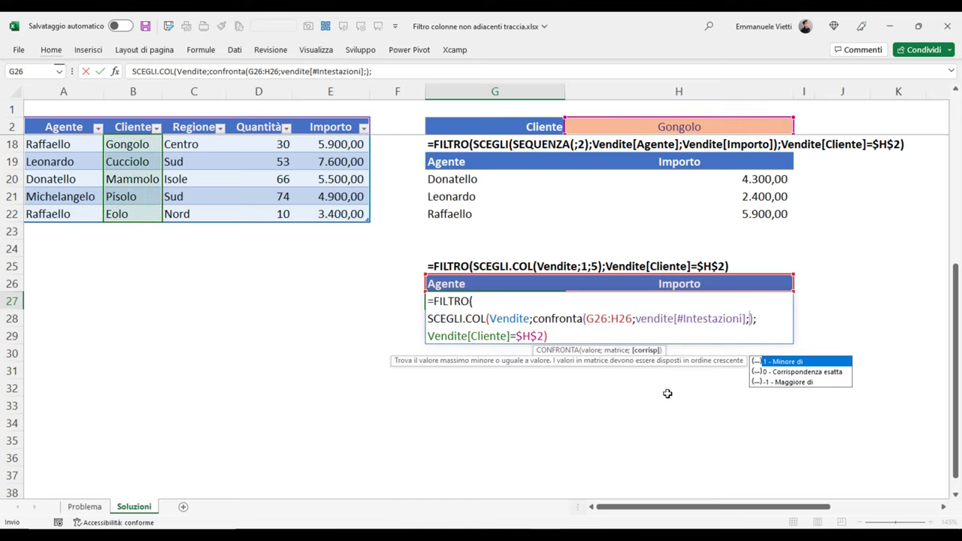
key(Down)
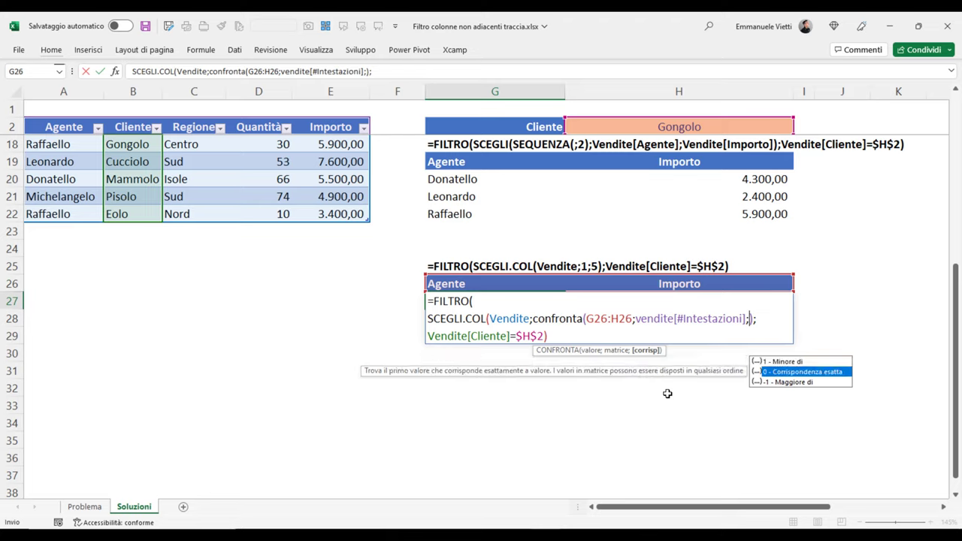
key(Tab)
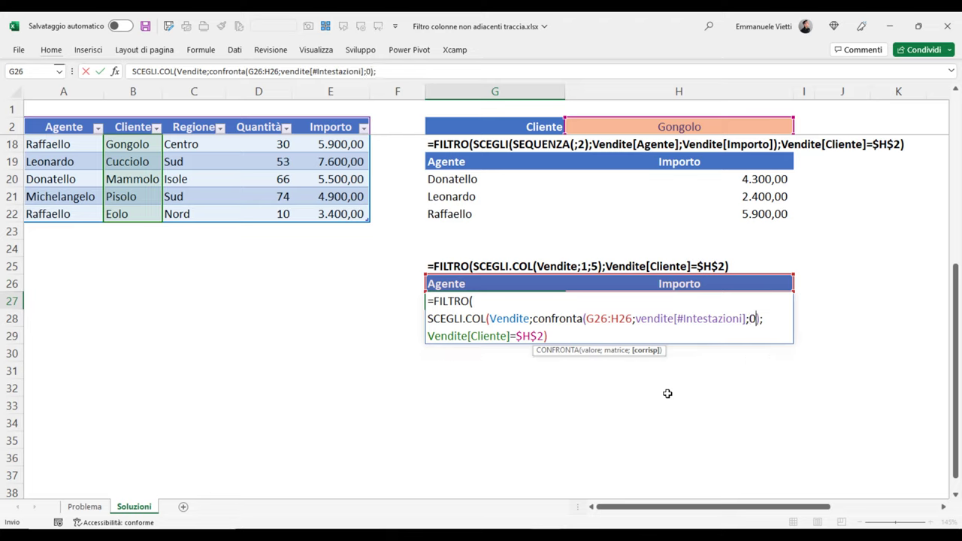
text())
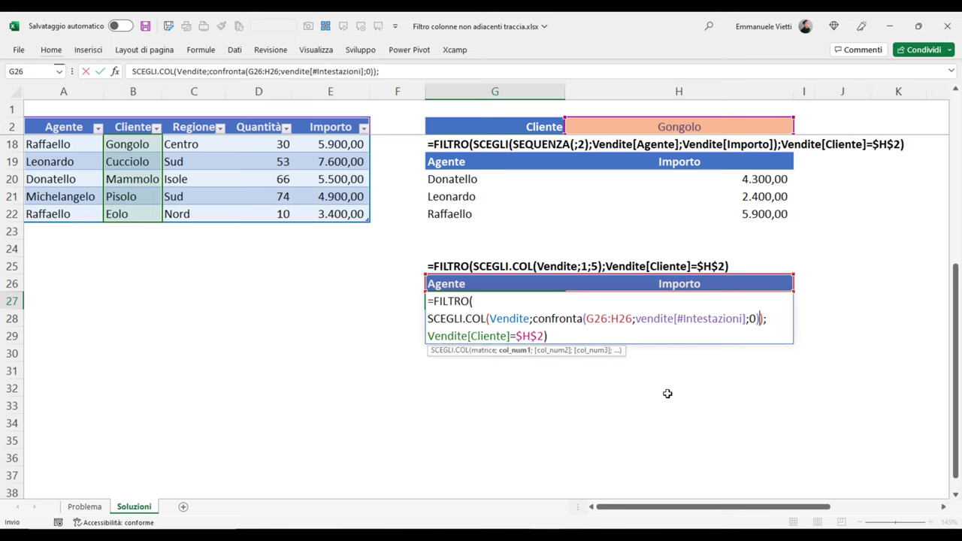
key(Return)
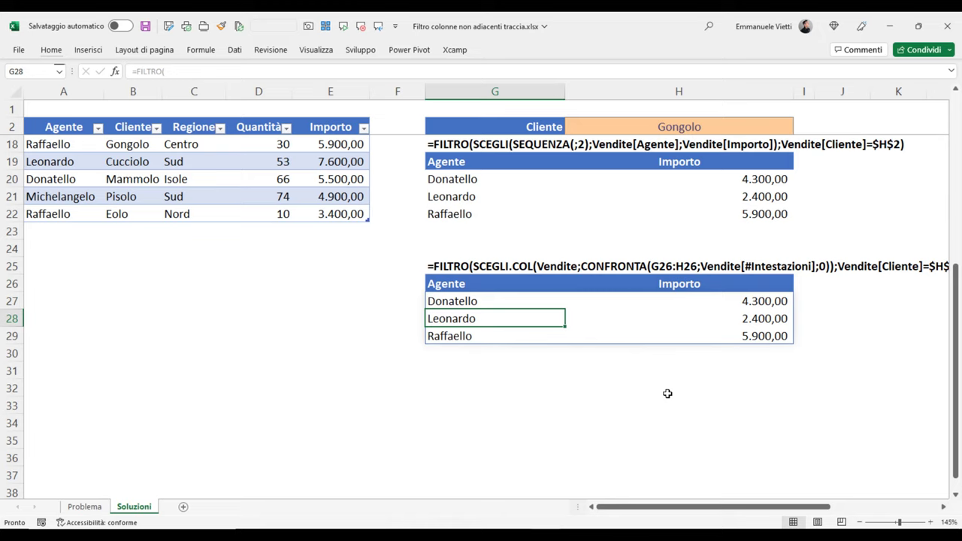
Step: Try Quantità in header H26's dropdown, then set it back to Importo
click(678, 282)
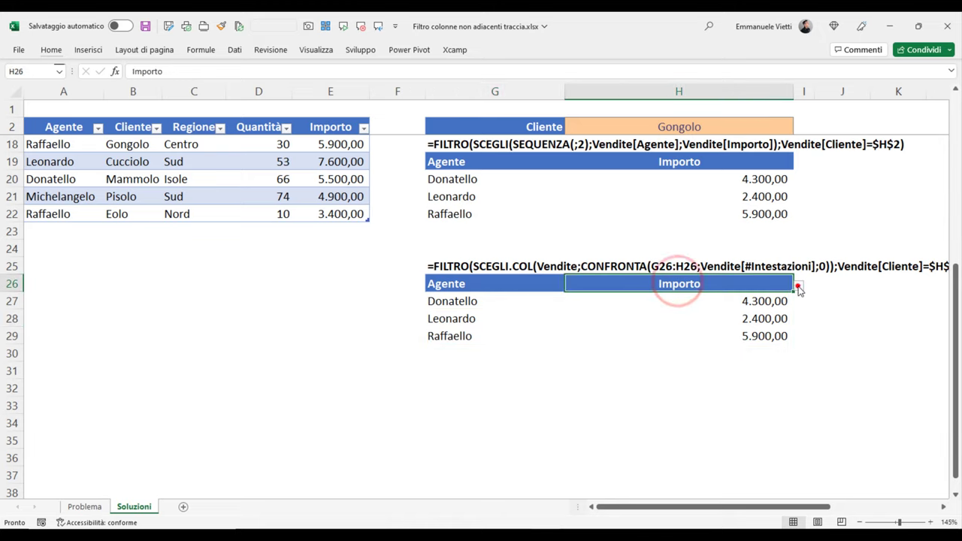
click(799, 286)
click(760, 298)
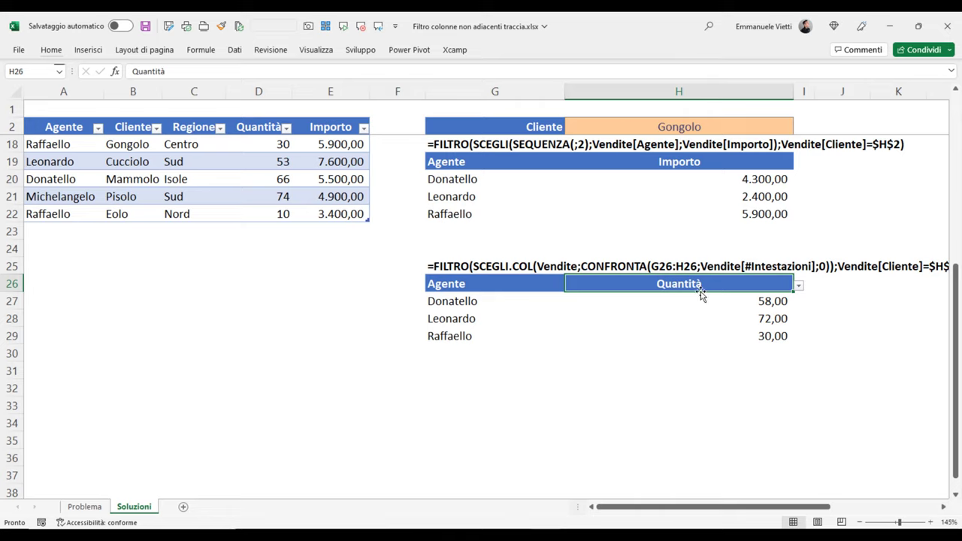
click(798, 285)
click(763, 310)
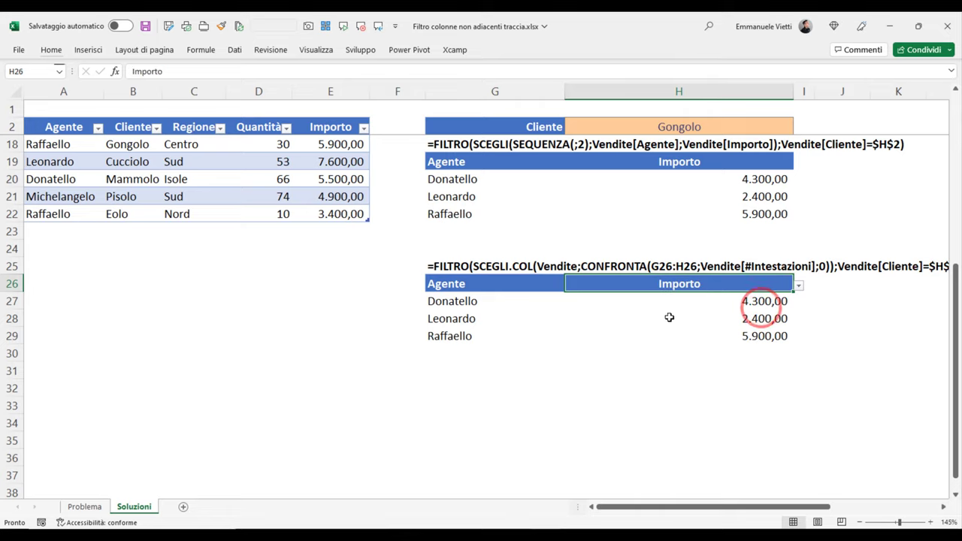
click(527, 300)
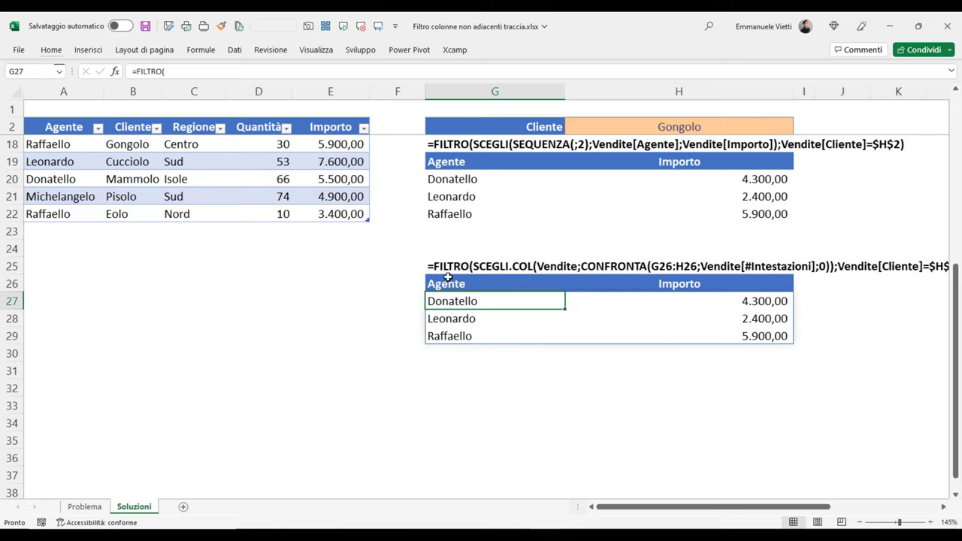
Step: Copy the SCEGLI.COL block G25:H29 and paste it at G32
drag(444, 267, 703, 331)
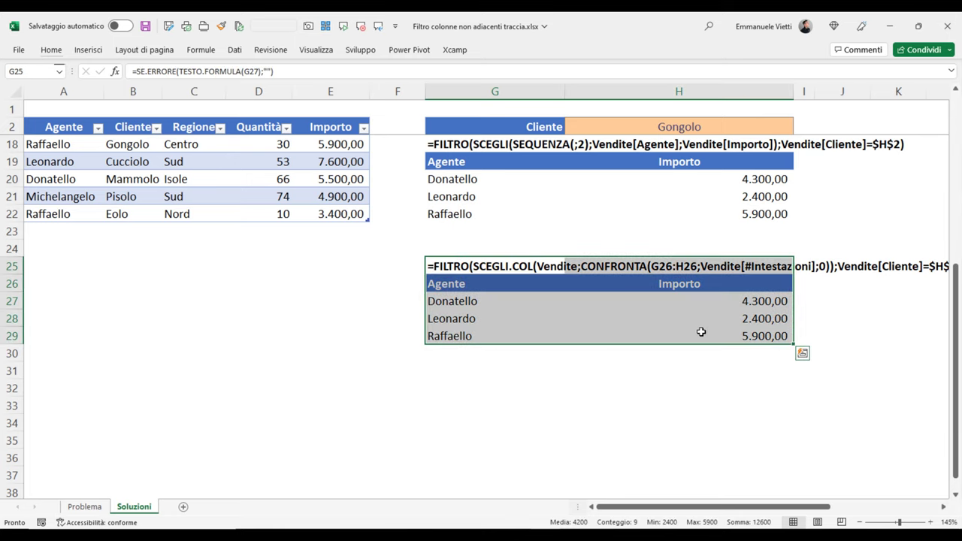
key(ctrl+c)
click(442, 379)
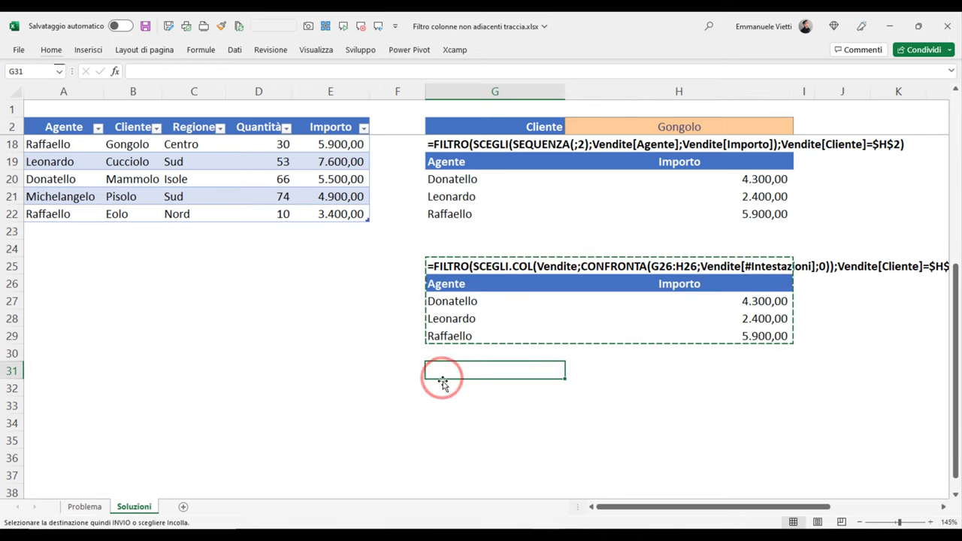
click(441, 382)
key(ctrl+v)
Step: In G34 replace SCEGLI.COL with INDICE, keeping the CONFRONTA column selector
double_click(457, 423)
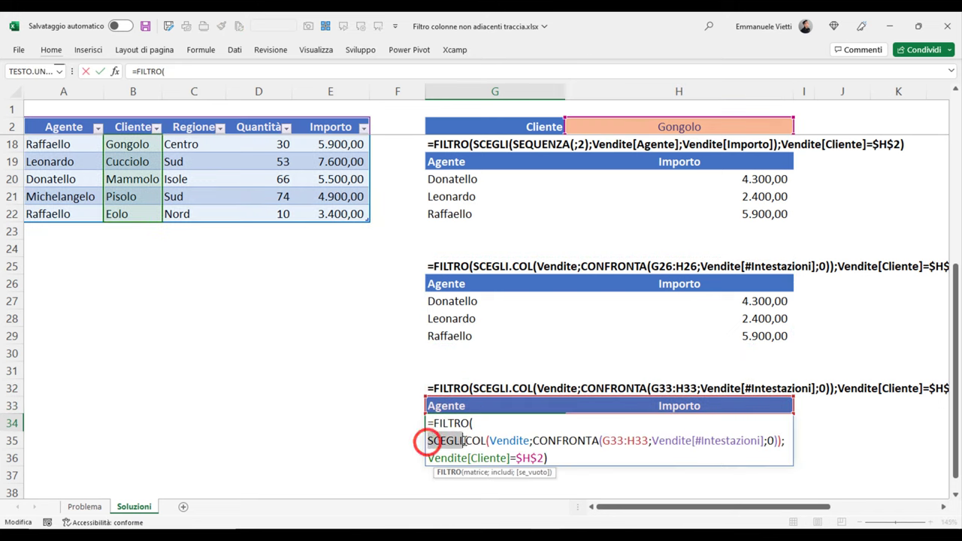
drag(428, 441, 487, 440)
key(Delete)
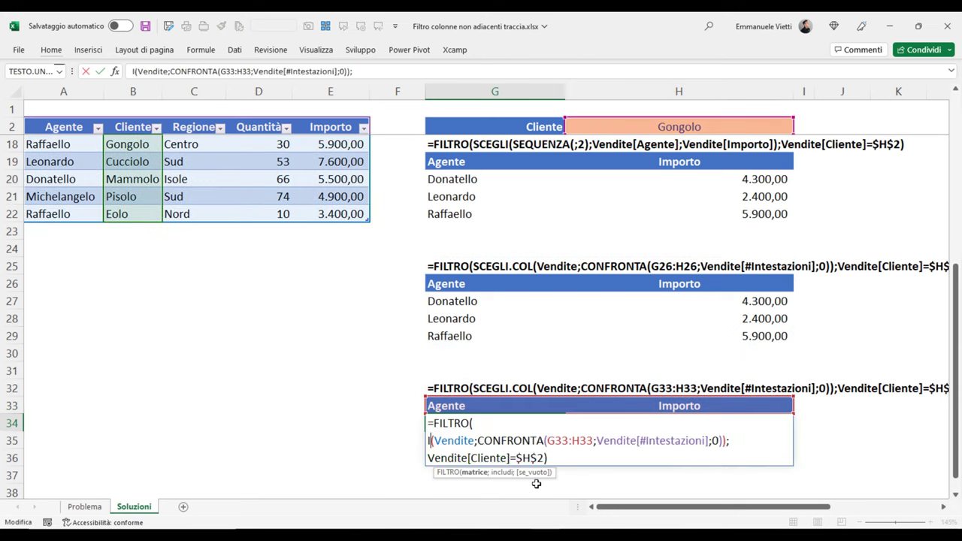
text(INDICE)
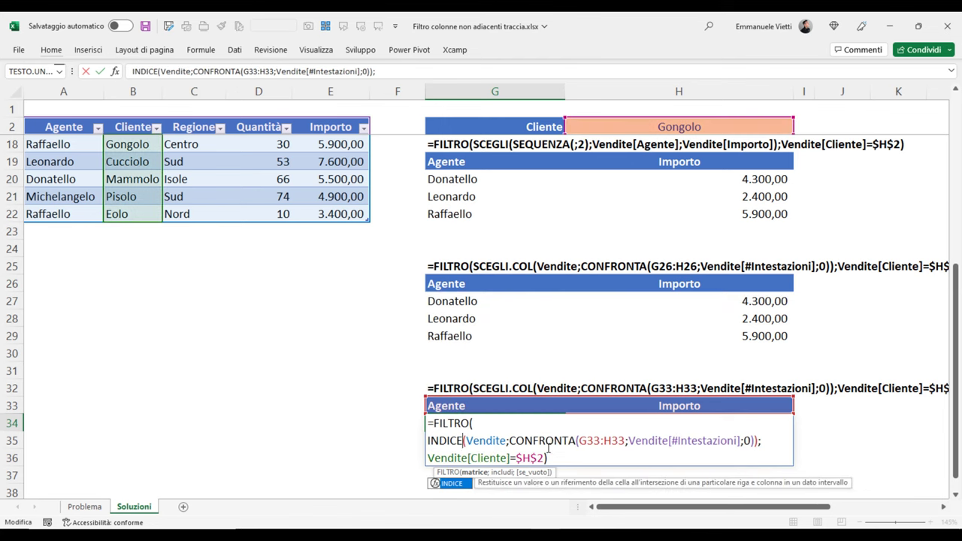
click(478, 440)
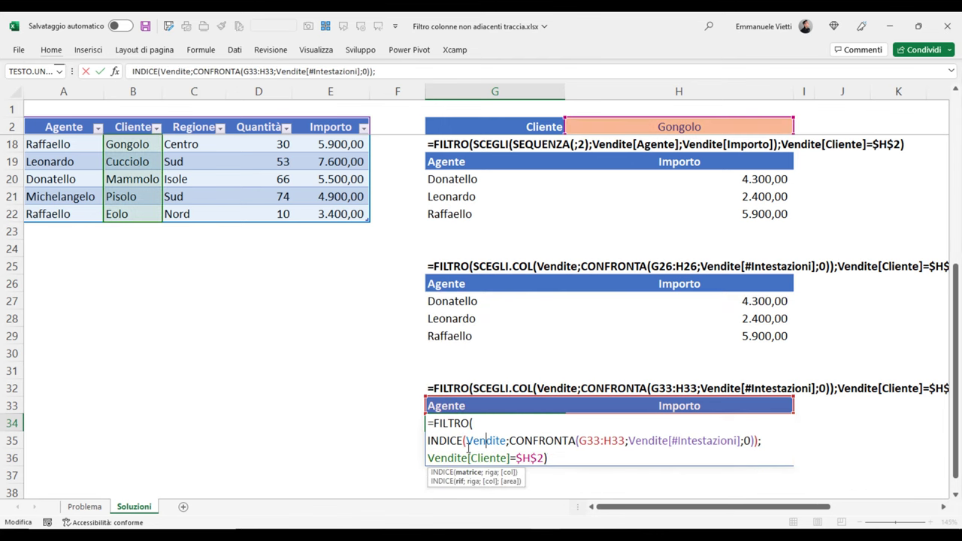
scroll(208, 348, up, 5)
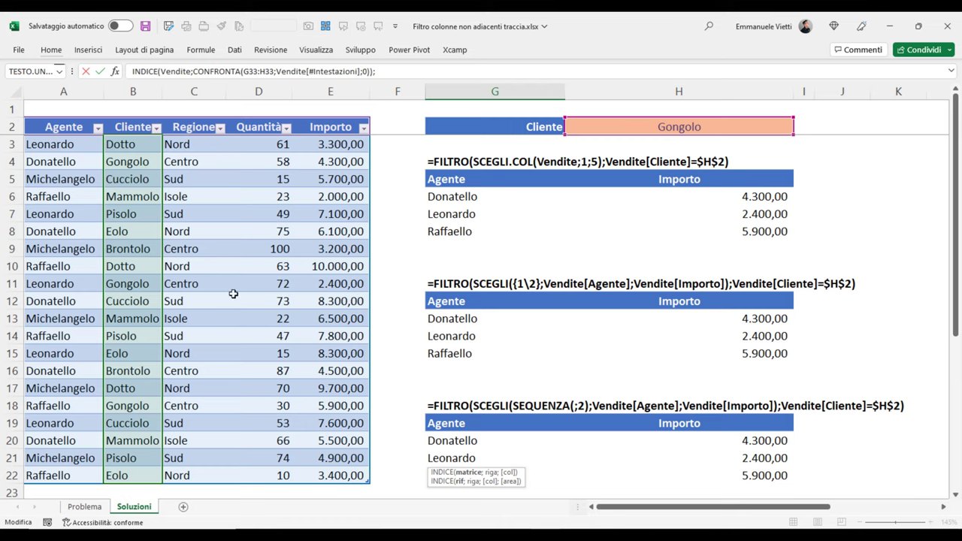
scroll(221, 368, down, 2)
scroll(222, 368, down, 4)
click(511, 389)
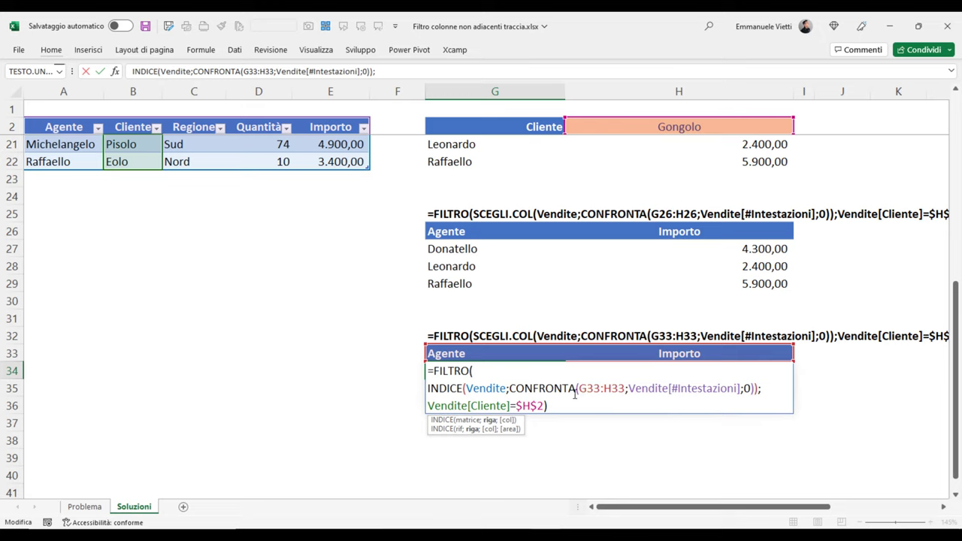
Step: Add an empty row-argument slot after Vendite in G34's INDICE formula
click(509, 389)
text(;)
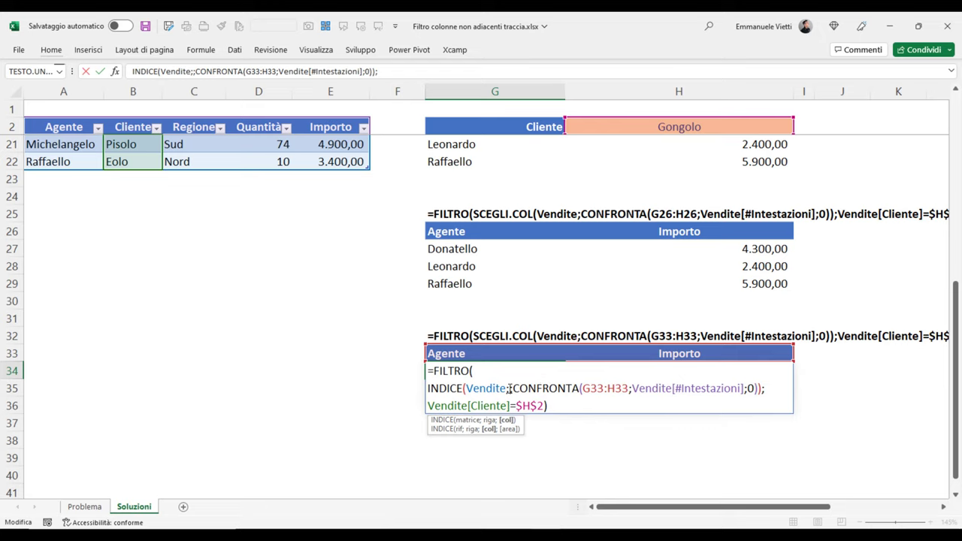
click(509, 389)
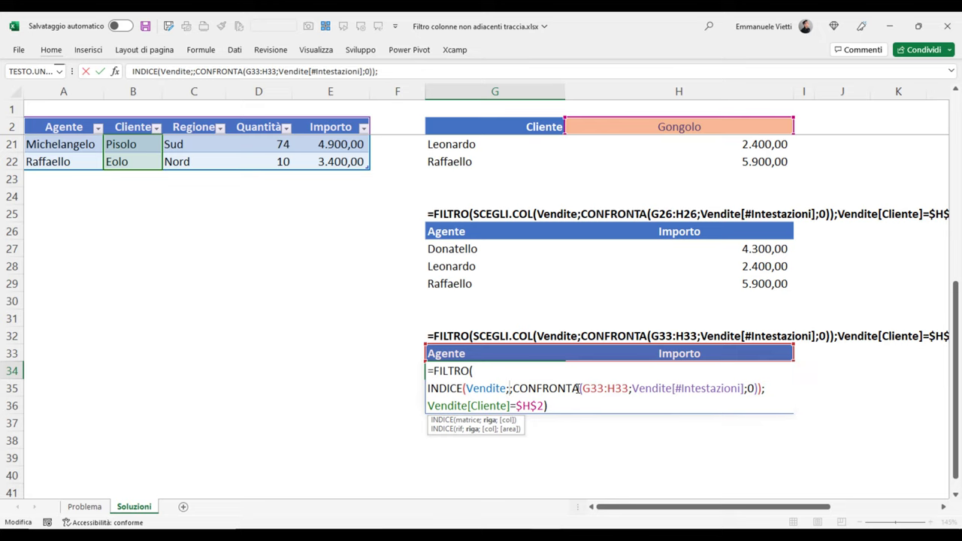
Step: Fill the row argument with SEQUENZA(RIGHE(Vendite)) and commit, listing Donatello, Leonardo and Raffaello with amounts
text(seq)
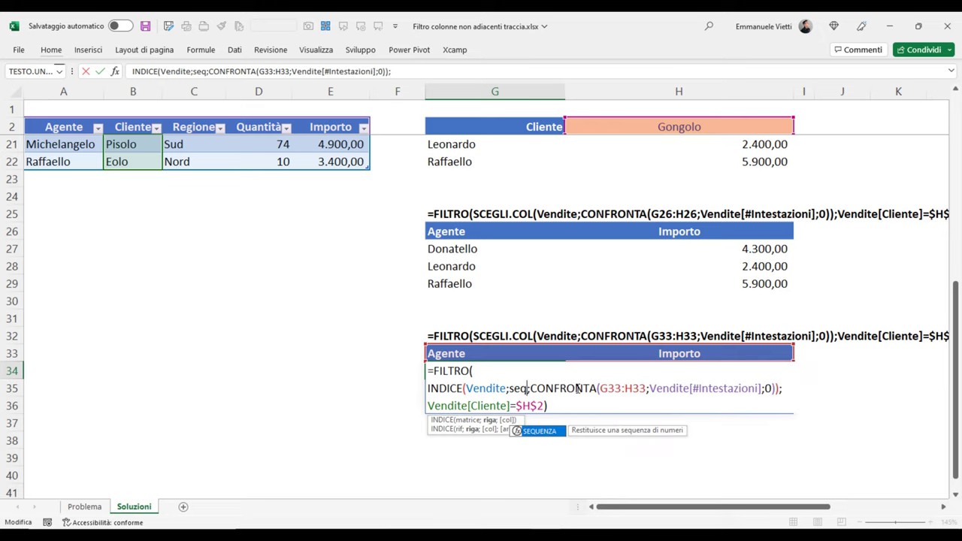
key(Tab)
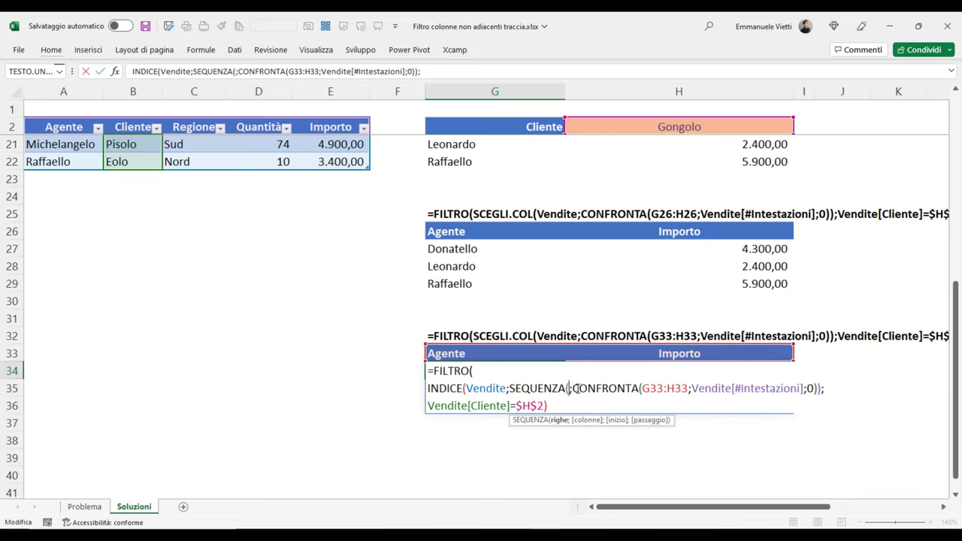
text(ri)
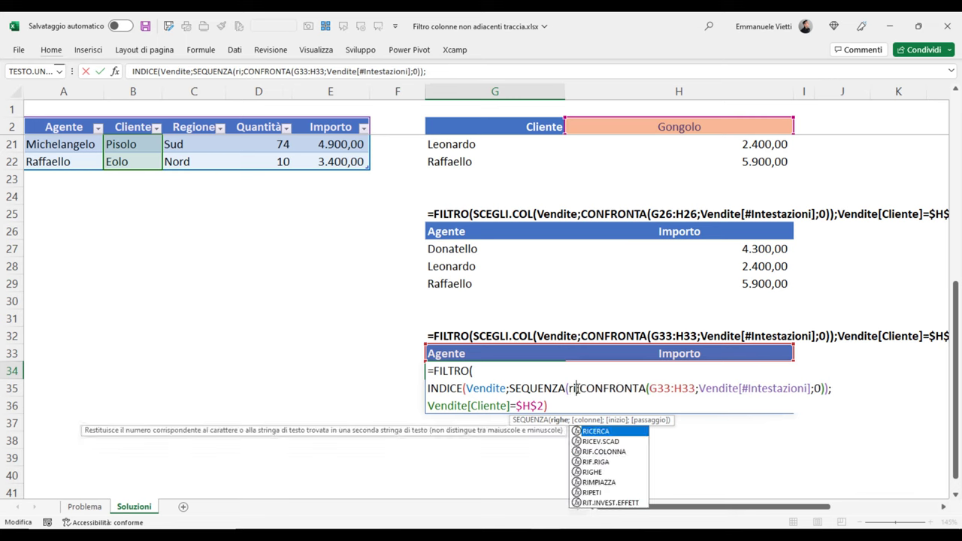
text(gh)
key(Tab)
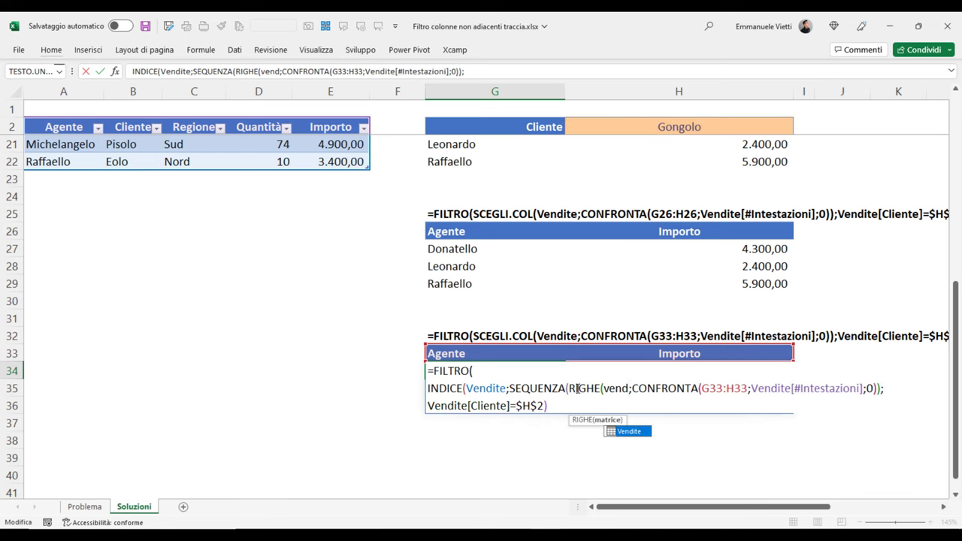
key(Tab)
text()))
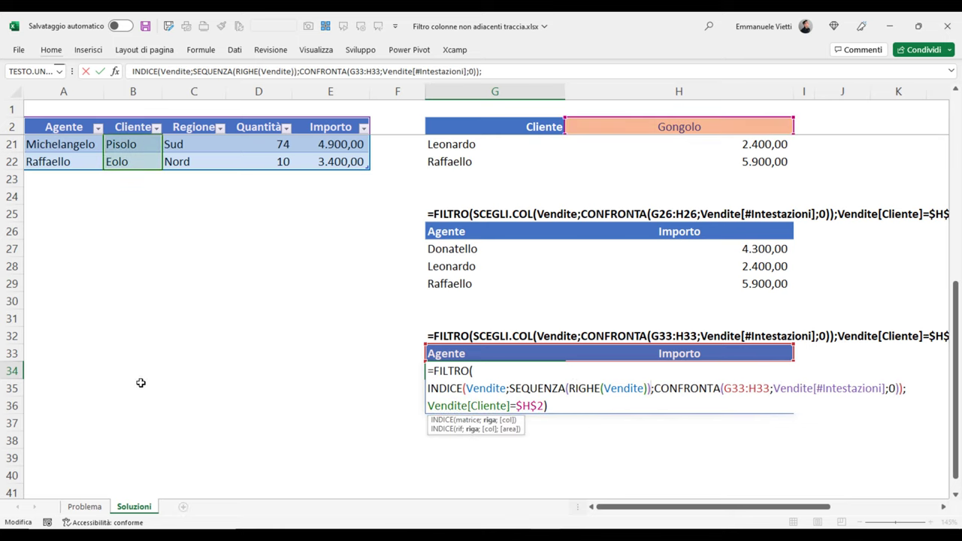
scroll(88, 257, up, 6)
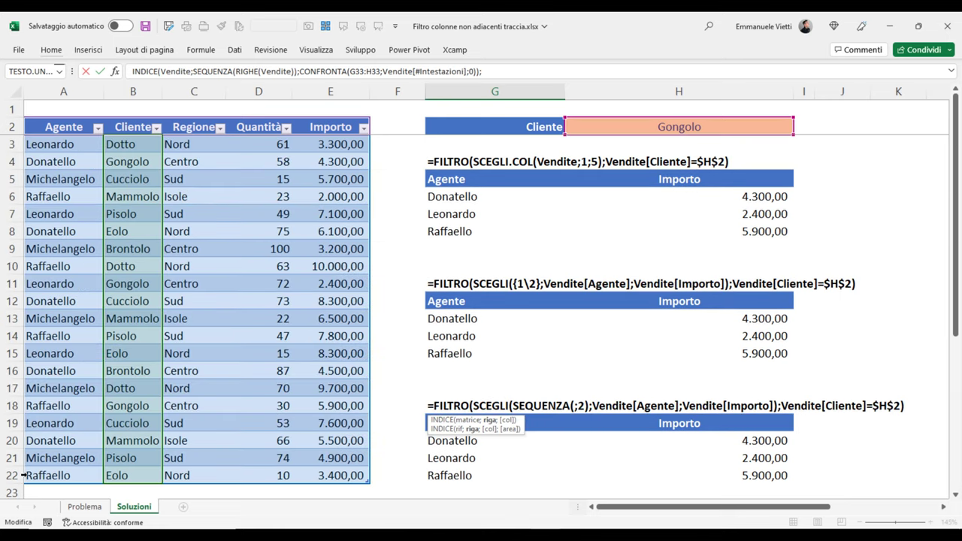
scroll(254, 397, down, 4)
scroll(258, 393, down, 1)
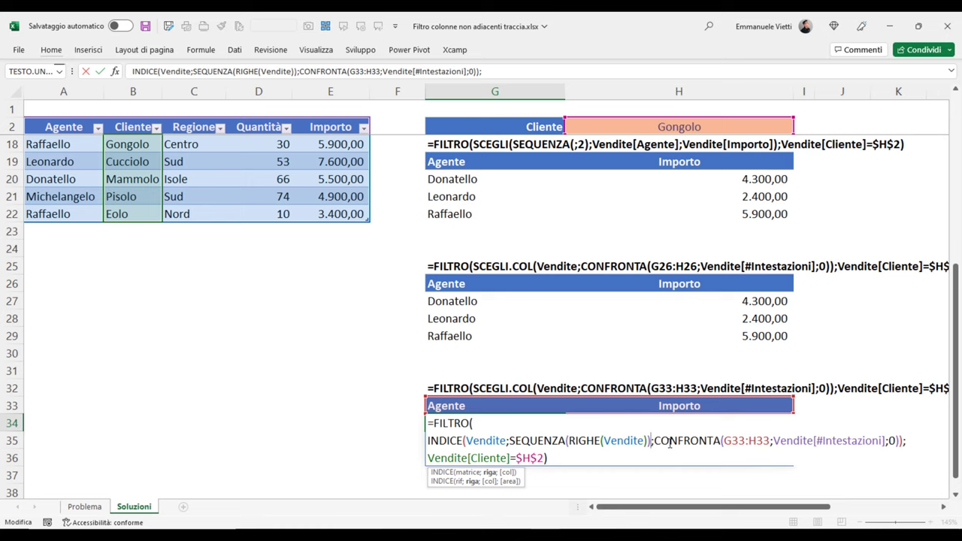
key(Return)
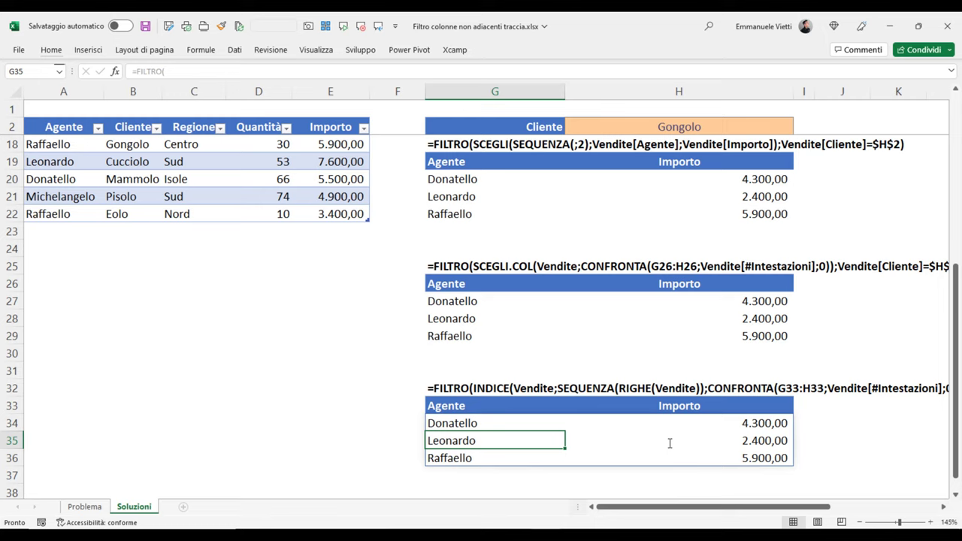
Step: Test G33's column dropdown with Cliente, then Regione, then back to Agente
click(486, 400)
click(570, 409)
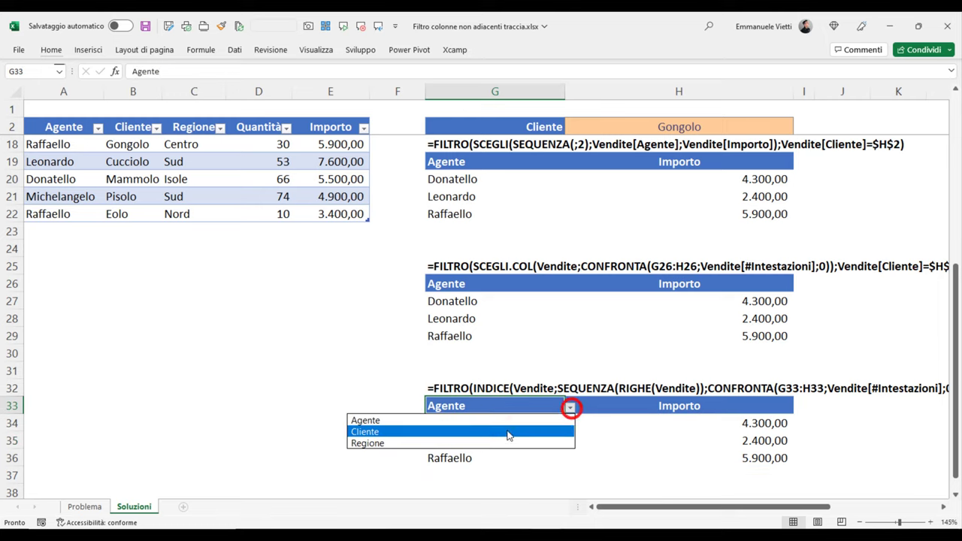
click(500, 432)
click(570, 406)
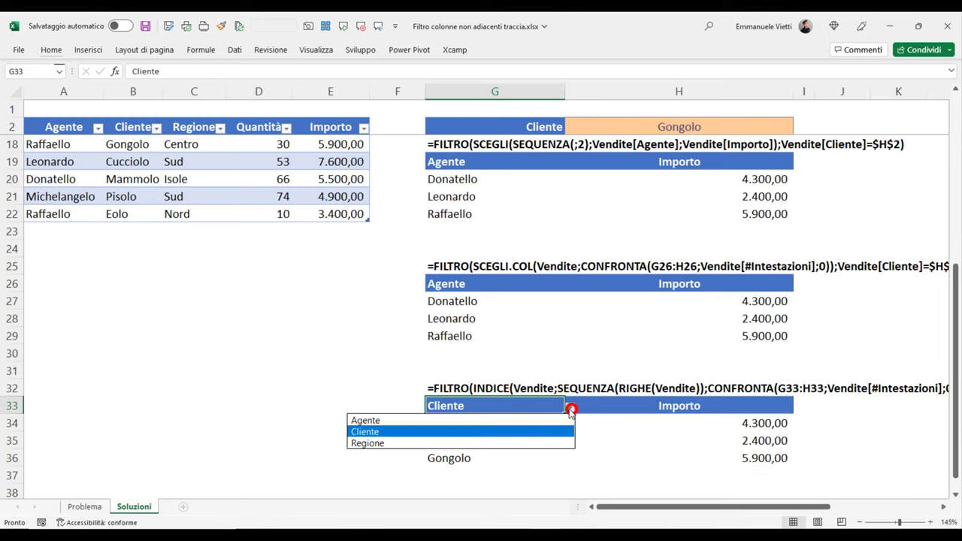
click(535, 441)
click(571, 408)
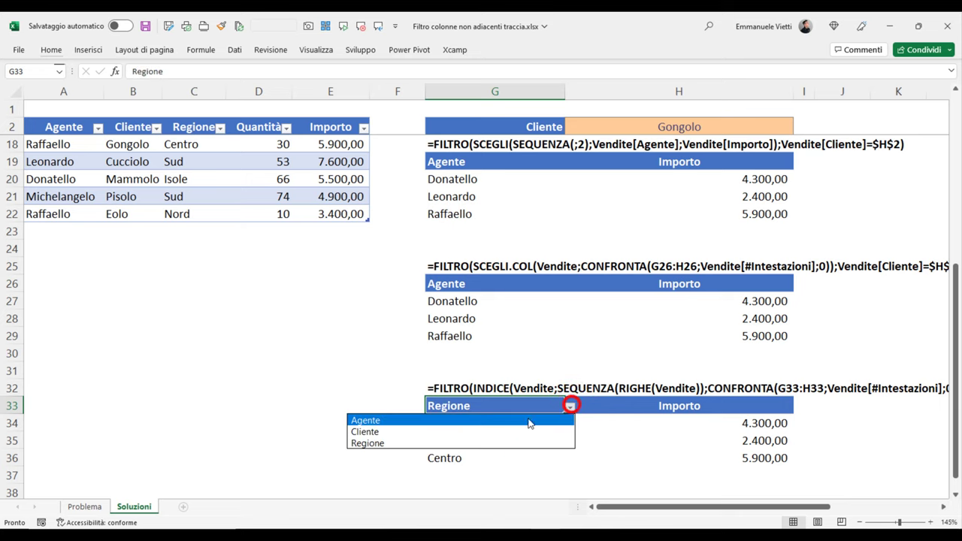
click(521, 421)
Step: Set the second result column in H33 to Quantità
click(631, 406)
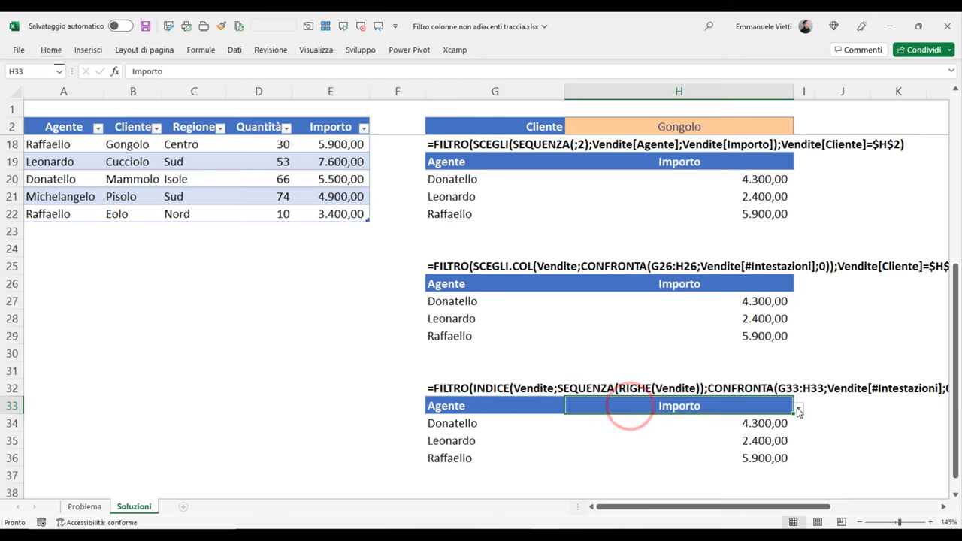
click(799, 406)
click(761, 421)
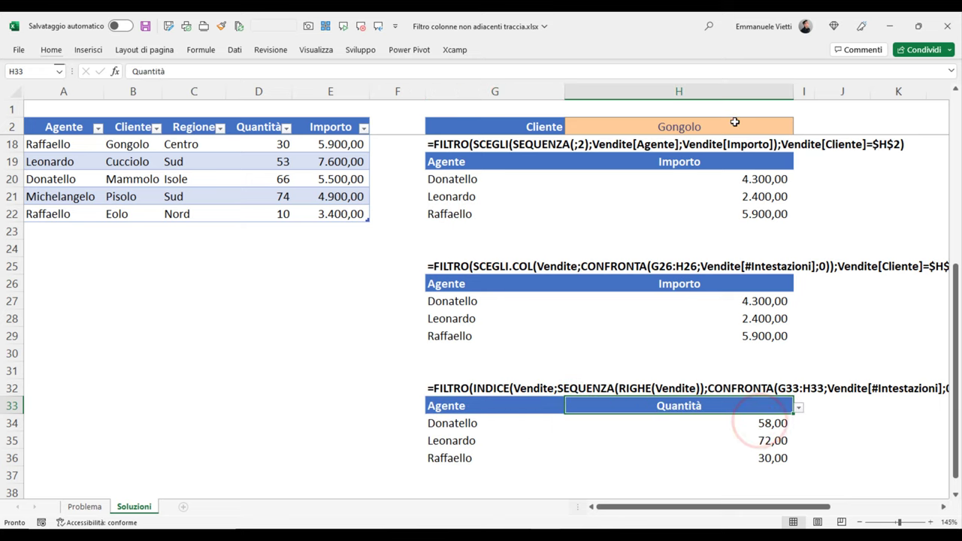
Step: Change the client in H2 to Mammolo, then to Eolo
click(777, 124)
click(799, 130)
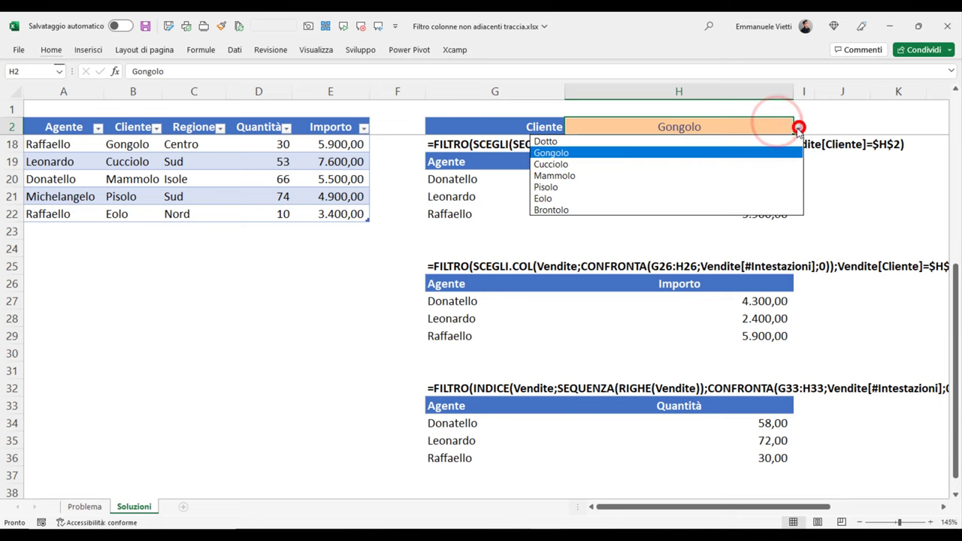
click(724, 176)
click(796, 130)
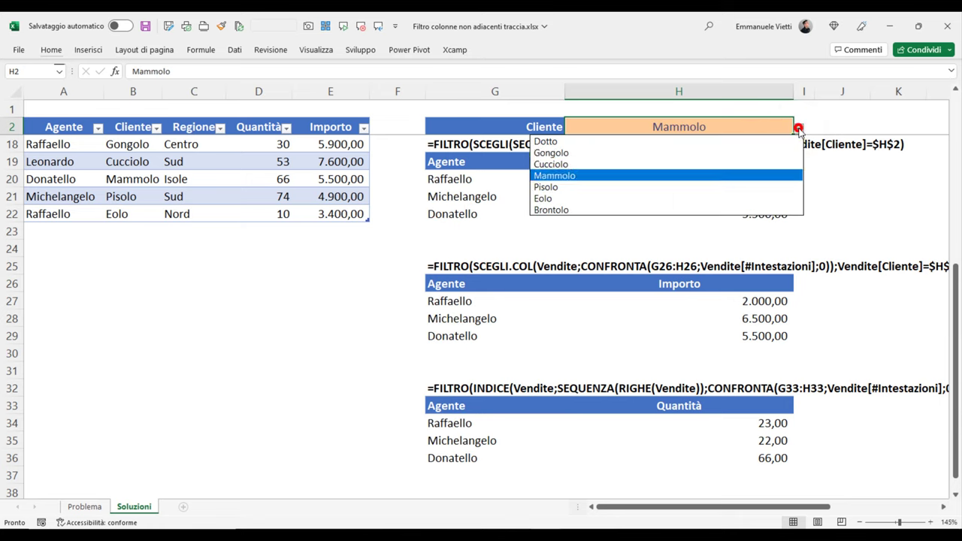
click(746, 199)
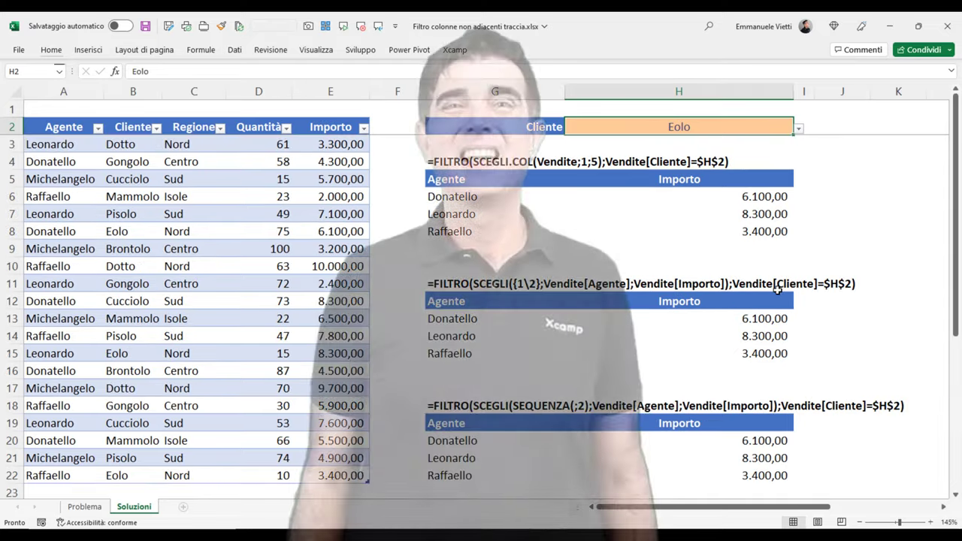